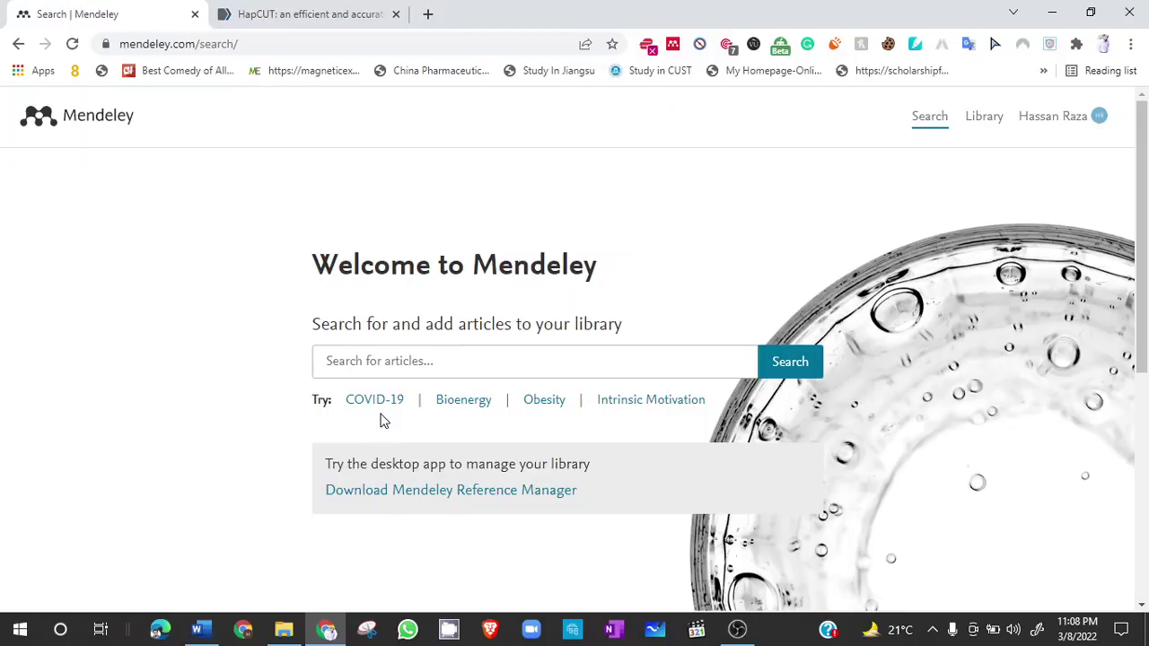
Step: Bring up the Word assignment and open the Mendeley Cite sign-in window from Get started
left_click(199, 628)
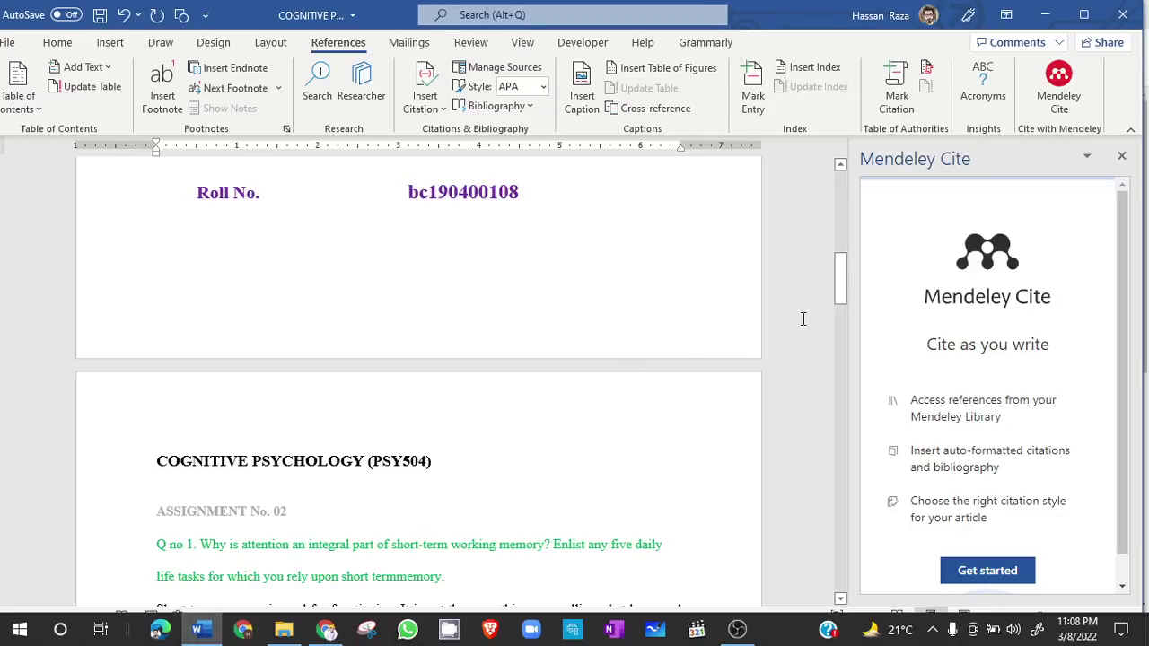
left_click_drag(846, 281, 841, 324)
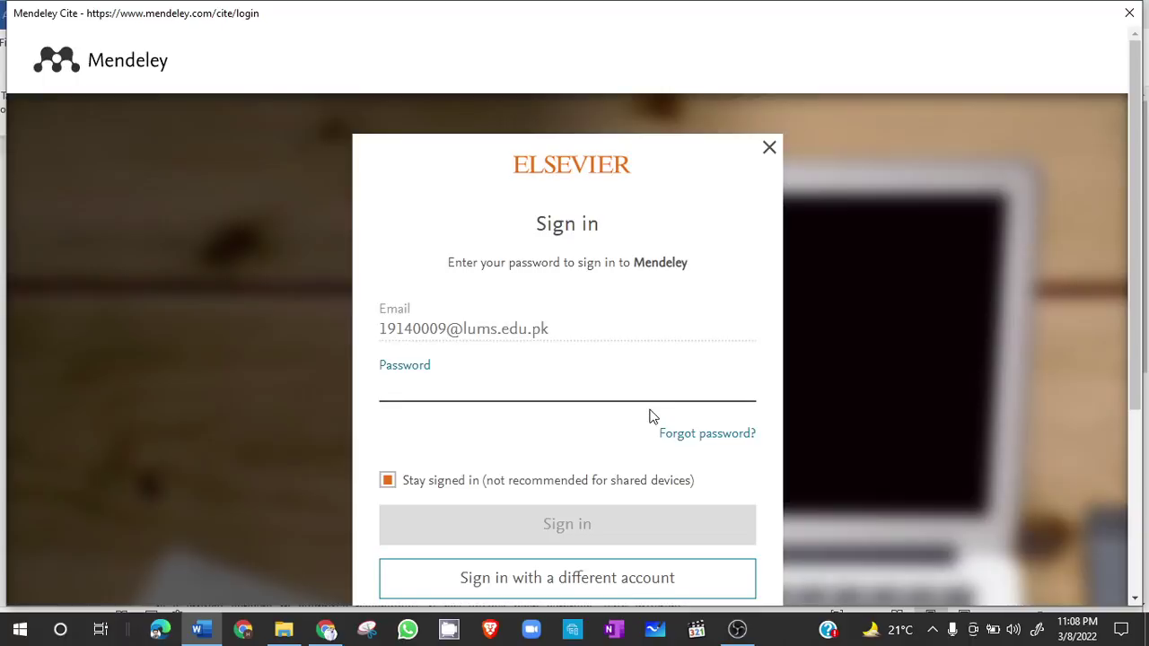
Step: Enter the account password and sign in to Mendeley Cite
type("•")
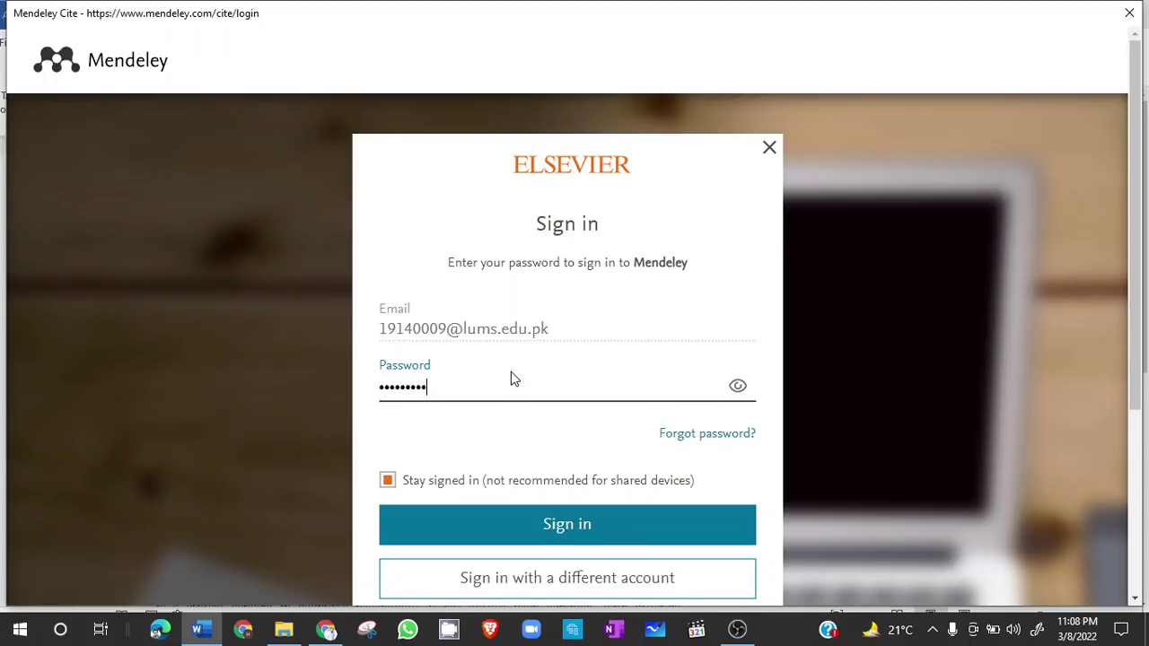
left_click(528, 532)
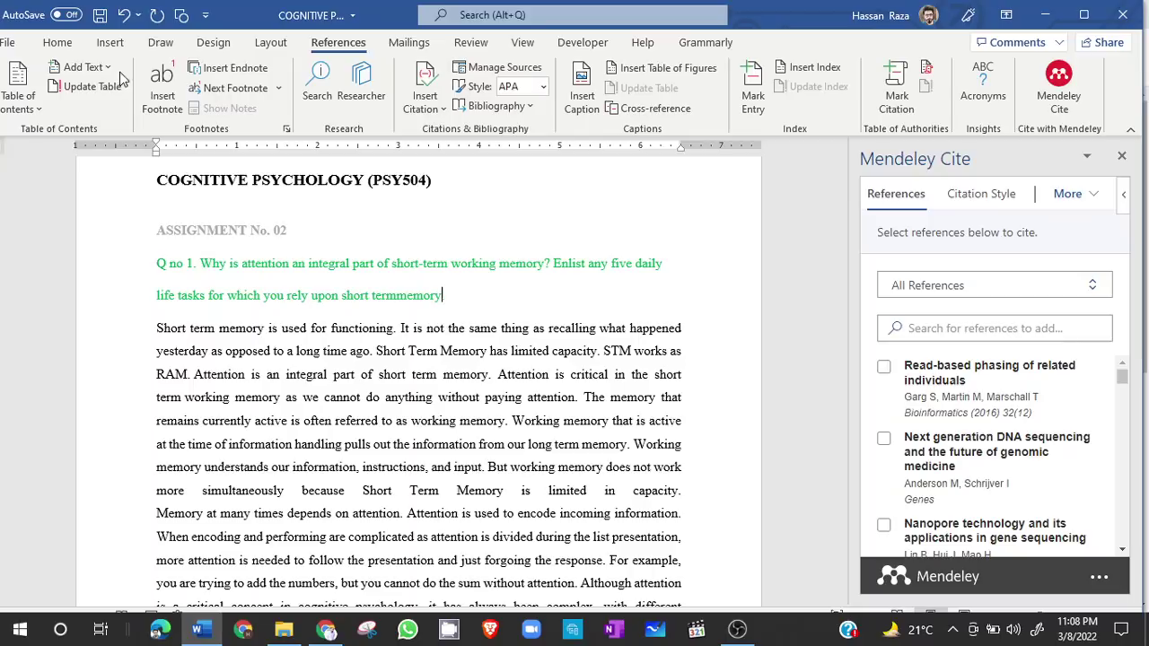
left_click(108, 46)
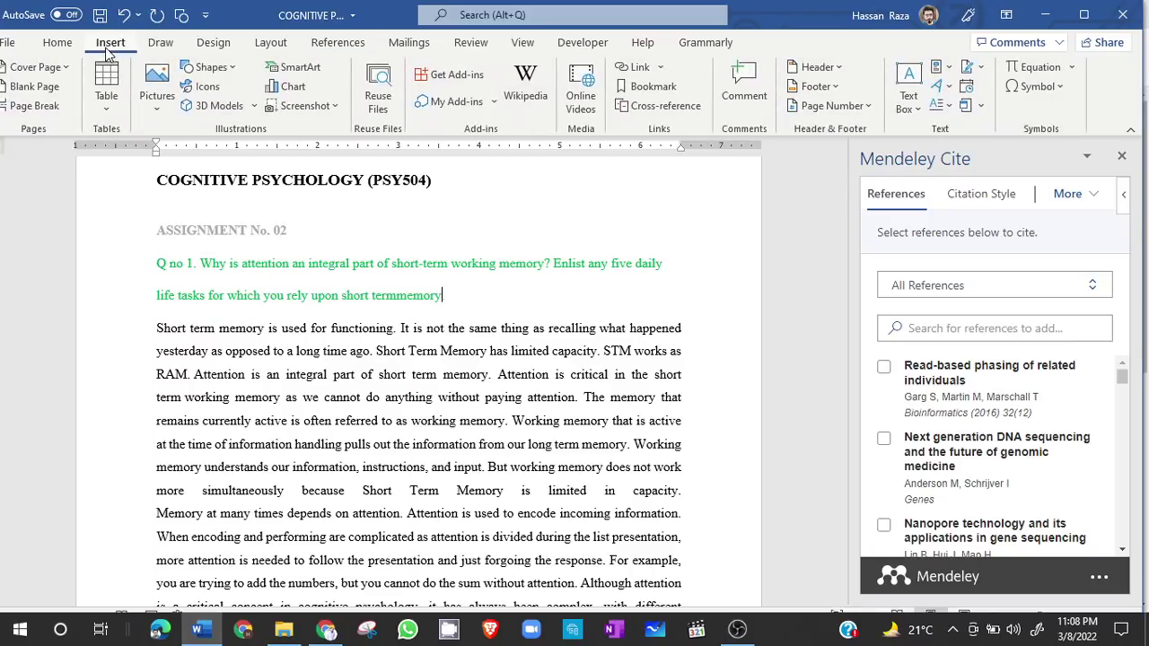
left_click(453, 101)
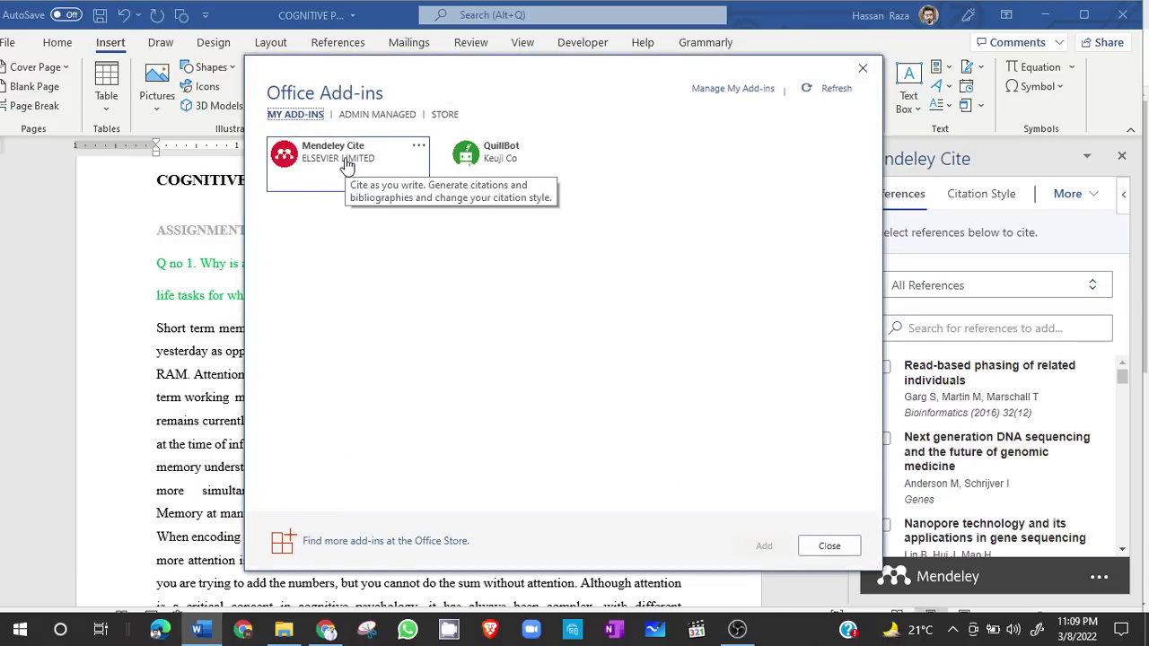
left_click(863, 69)
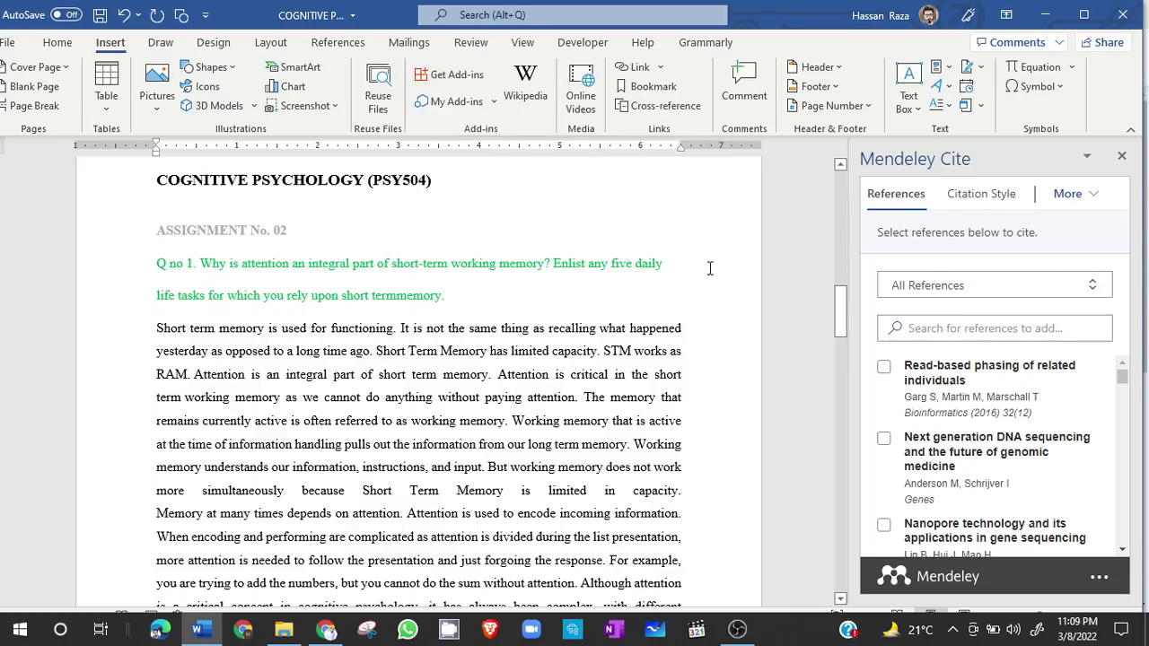
Step: Copy the HapCUT DOI 10.1093/bioinformatics/btn298 from PubMed and search it in Mendeley Web
left_click(326, 629)
left_click(277, 20)
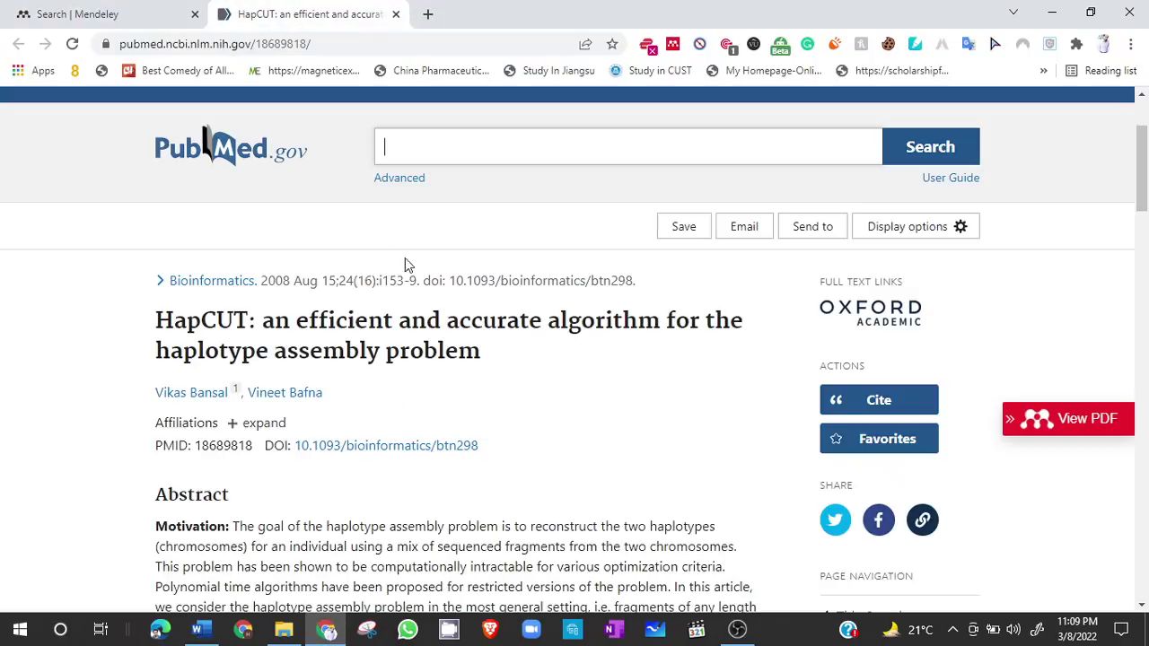
left_click_drag(481, 447, 308, 447)
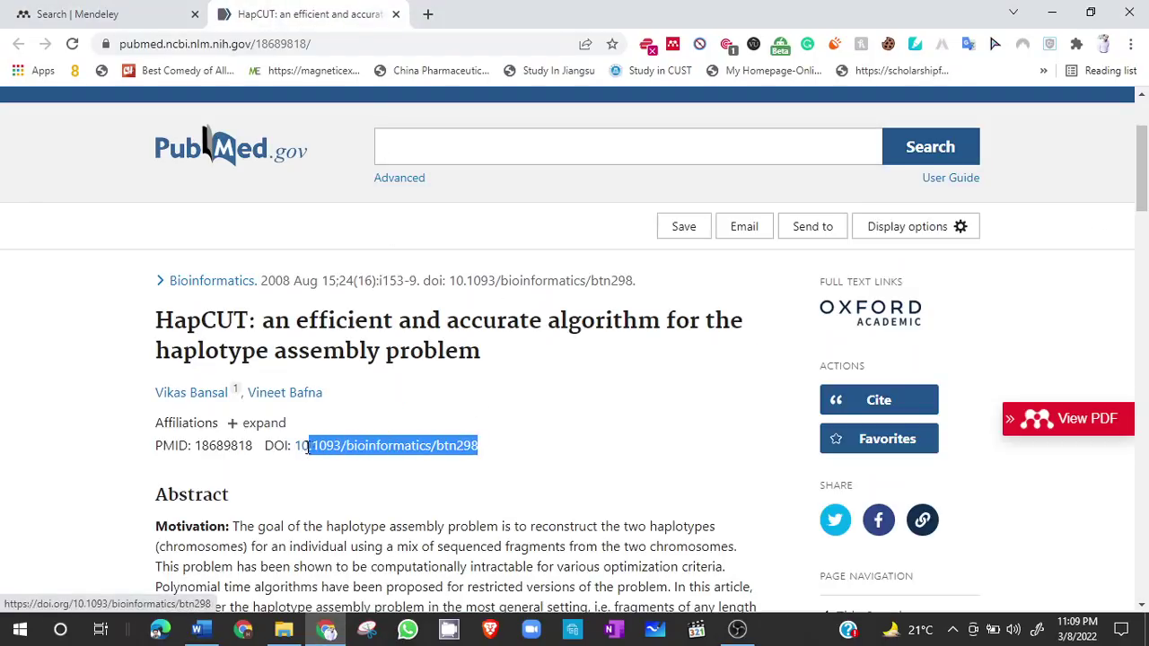
left_click(139, 18)
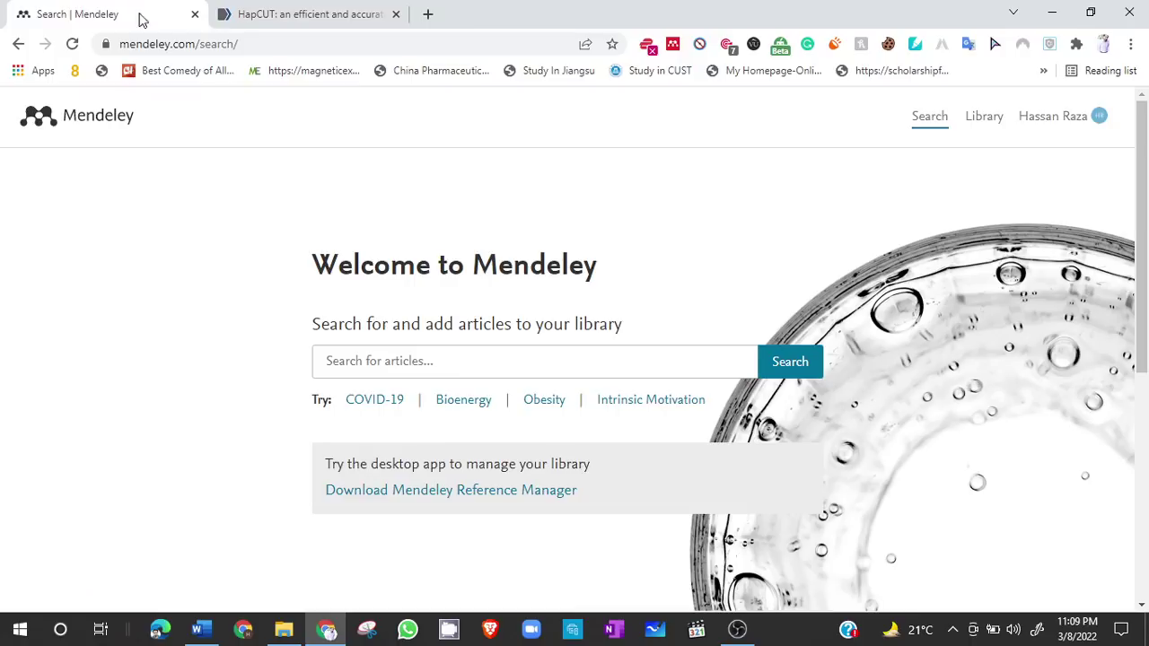
type("10.1093/bioinformatics/btn298")
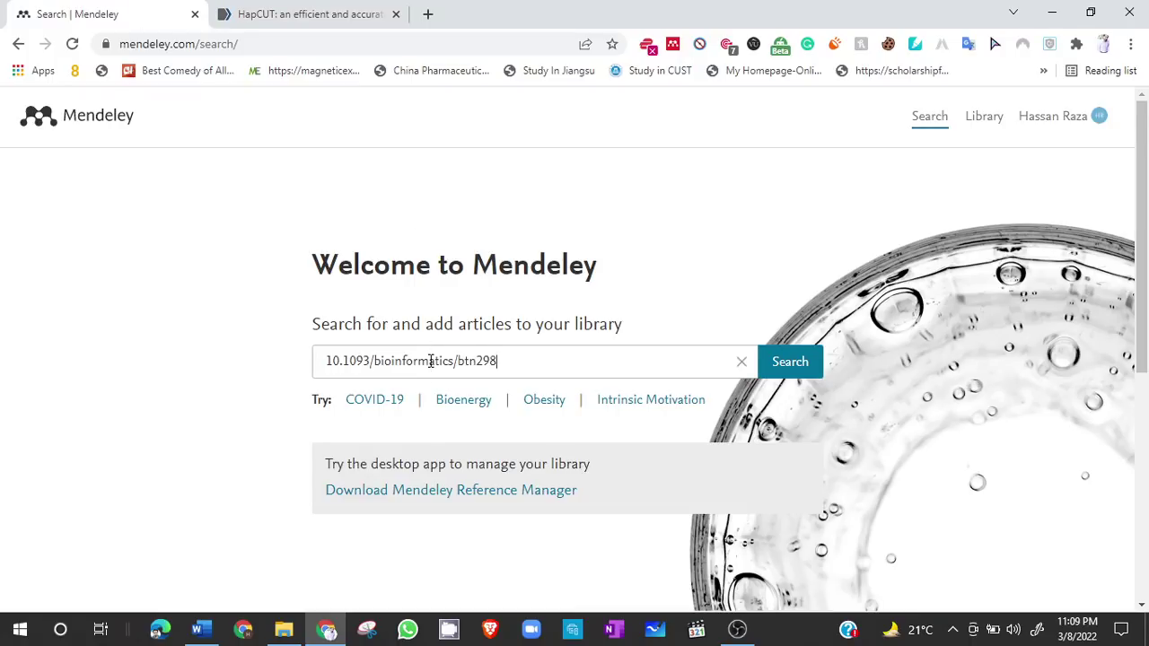
left_click(802, 372)
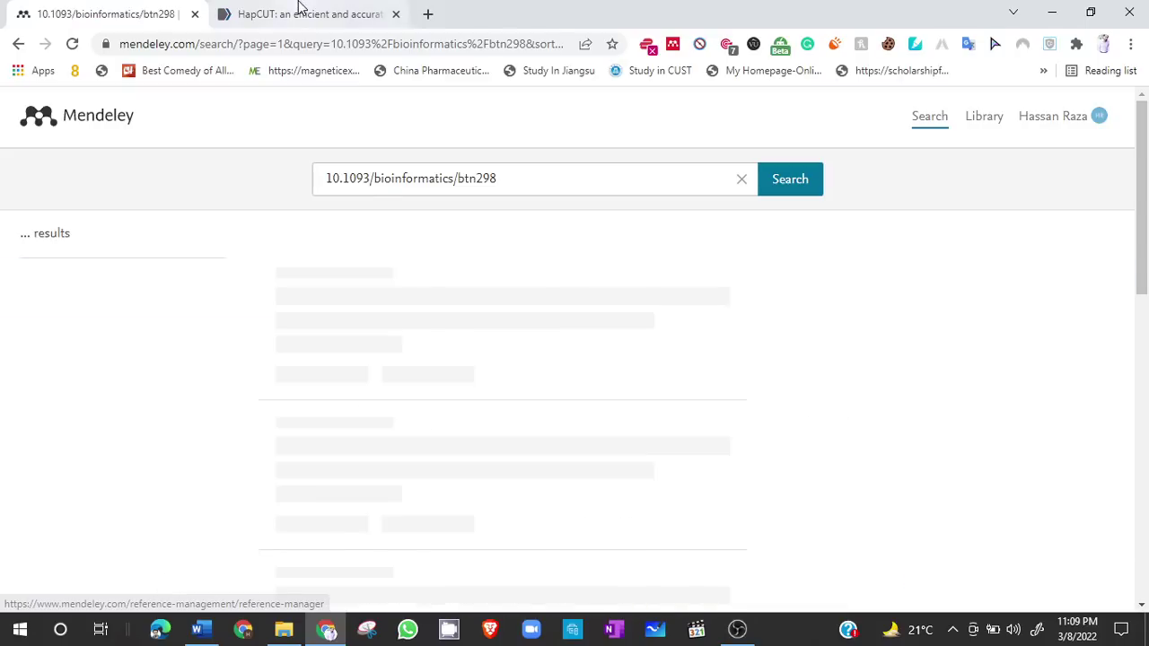
left_click(300, 13)
left_click(113, 11)
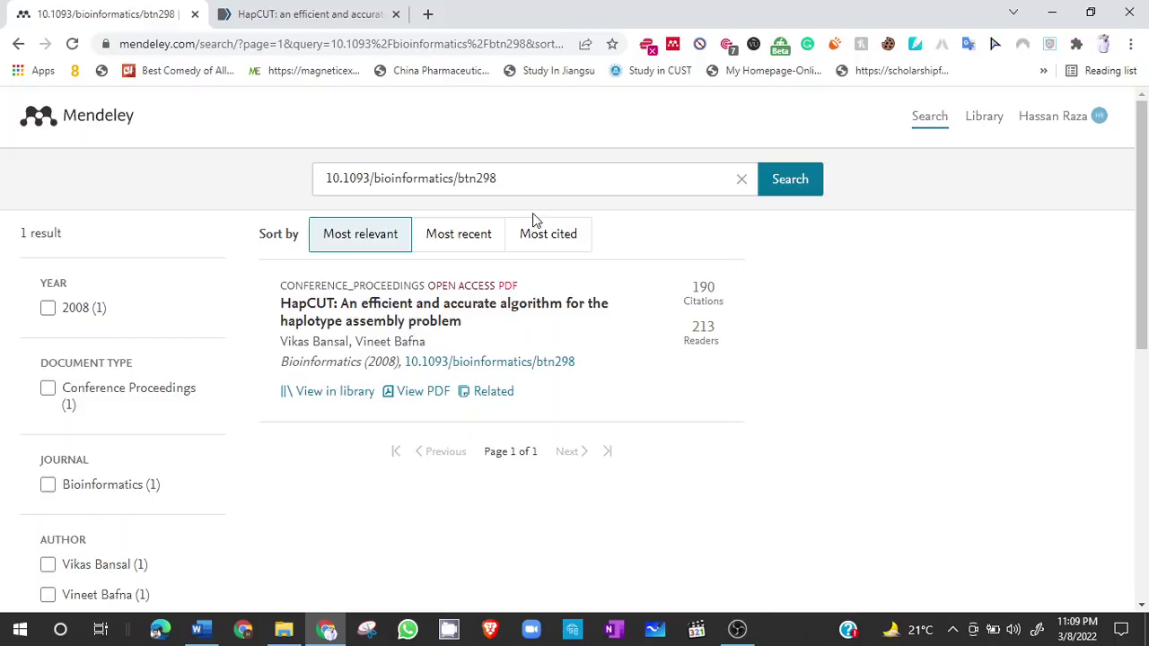
Step: Replace the DOI search with 'psychology', returning 599,857 results
left_click_drag(519, 176, 130, 188)
type("ps")
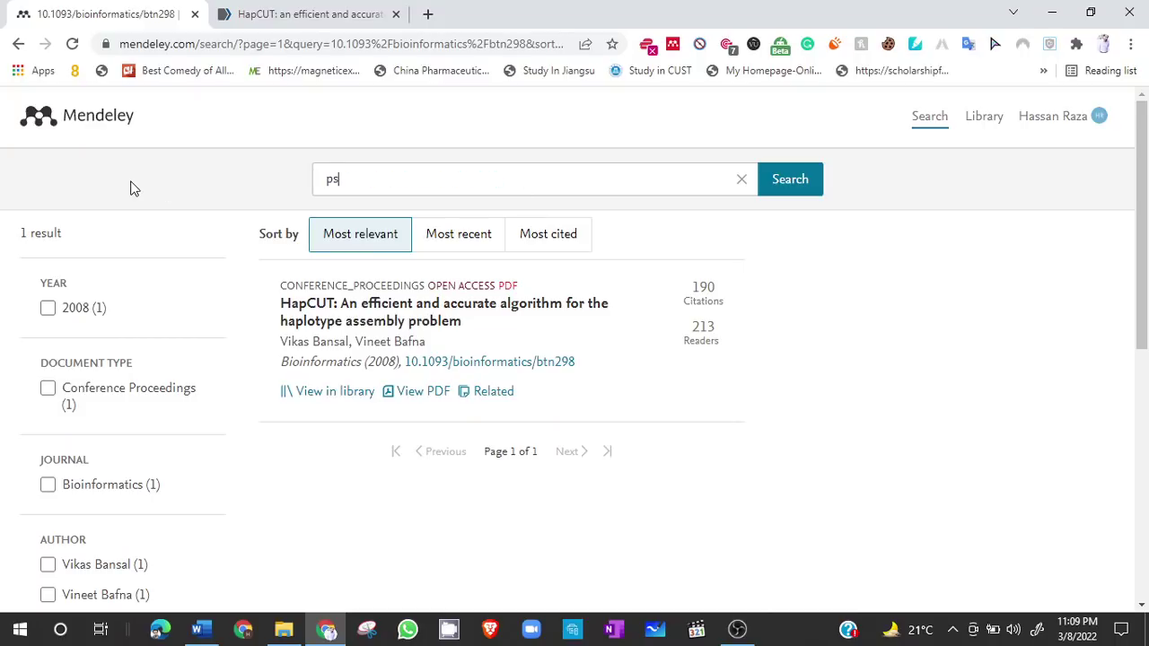
type("ycholog")
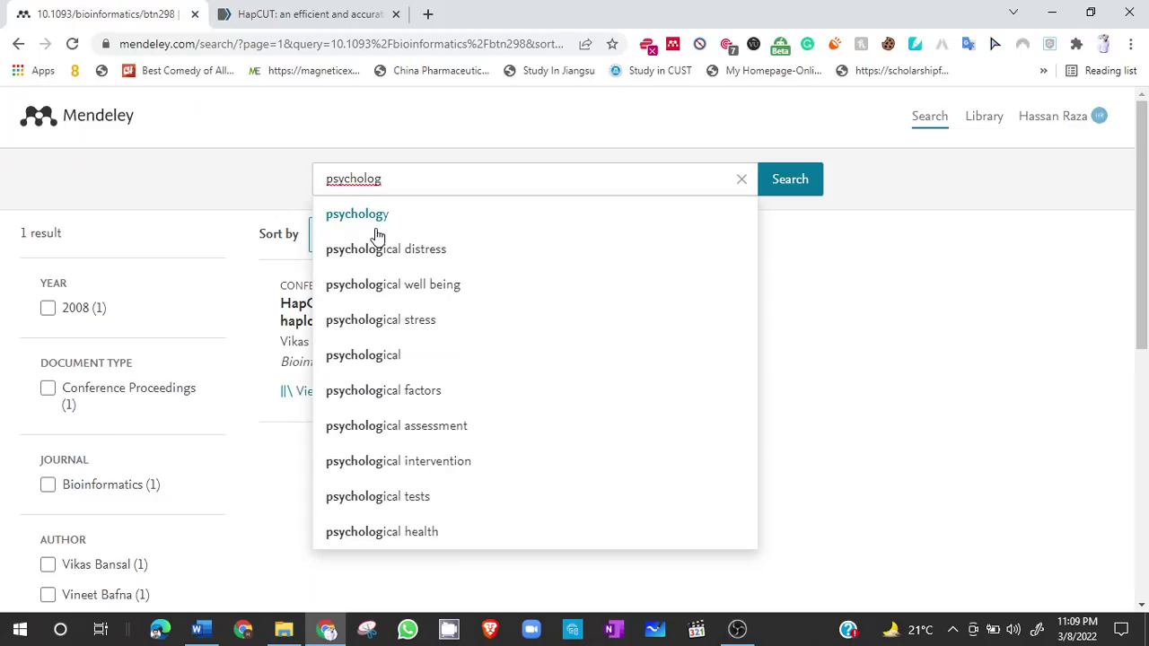
left_click(377, 221)
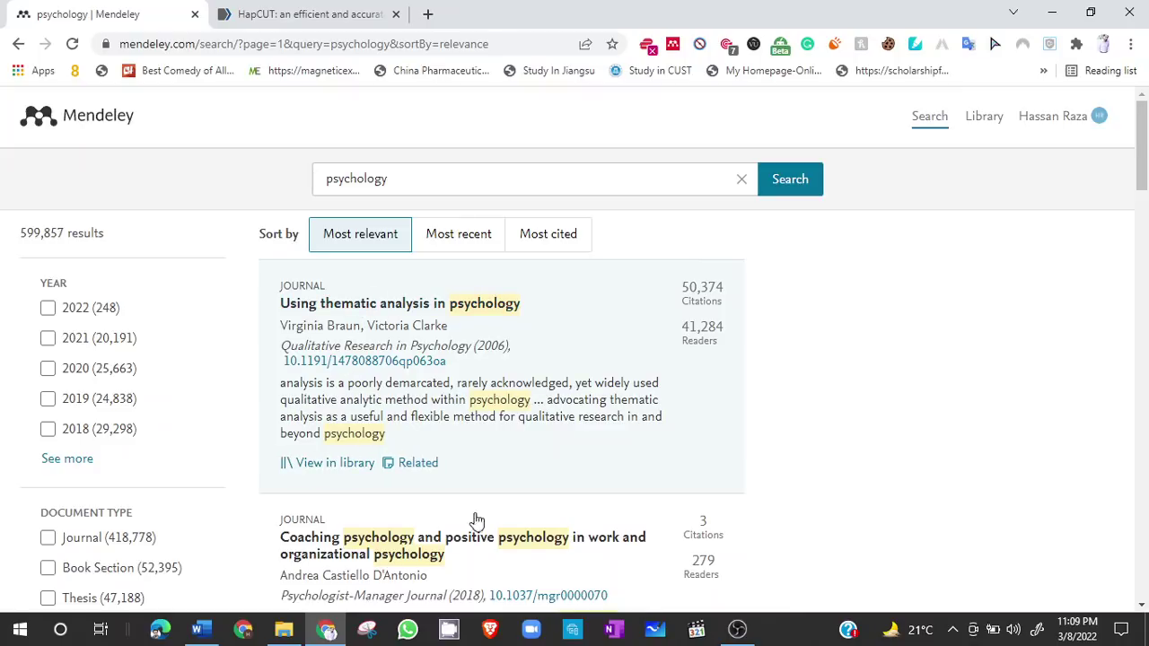
Step: Update Mendeley Cite from the library so 'Using thematic analysis in psychology' is listed
left_click(199, 631)
left_click(1068, 195)
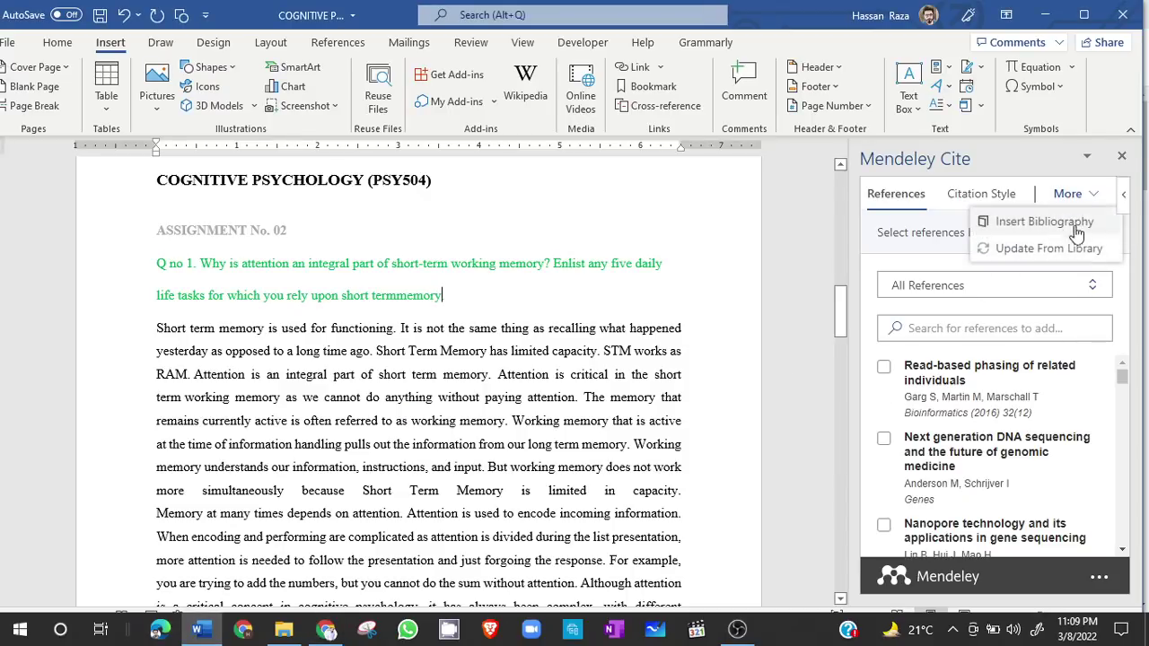
left_click(1048, 249)
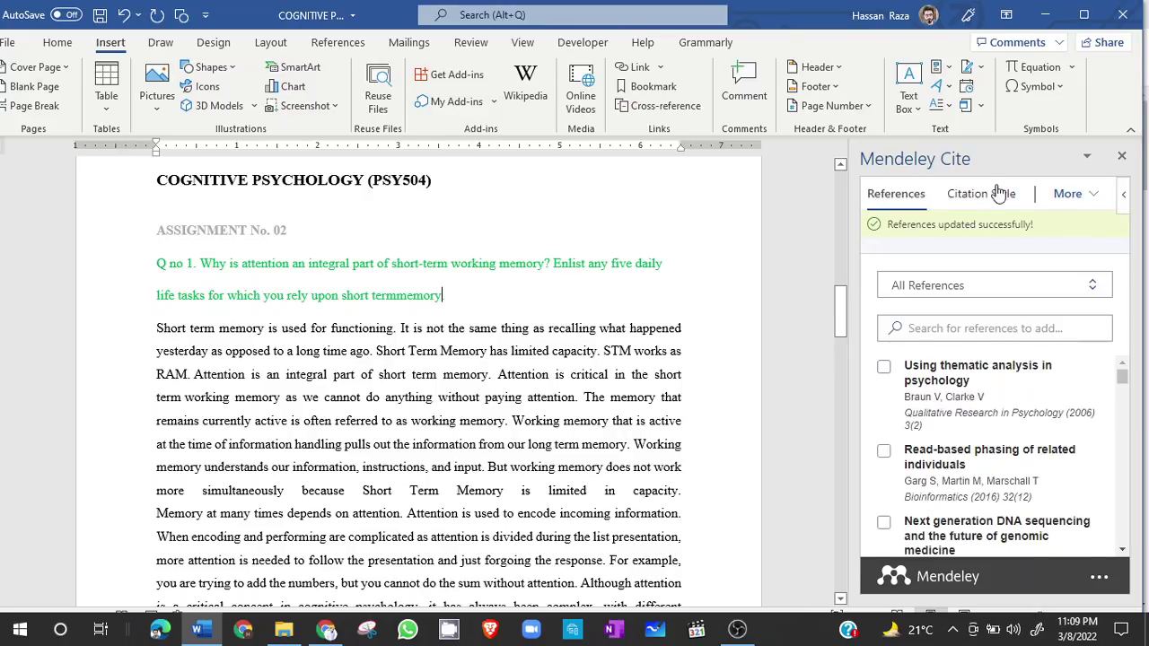
Step: Confirm APA 7th edition is the citation style, then return to the reference list
left_click(999, 193)
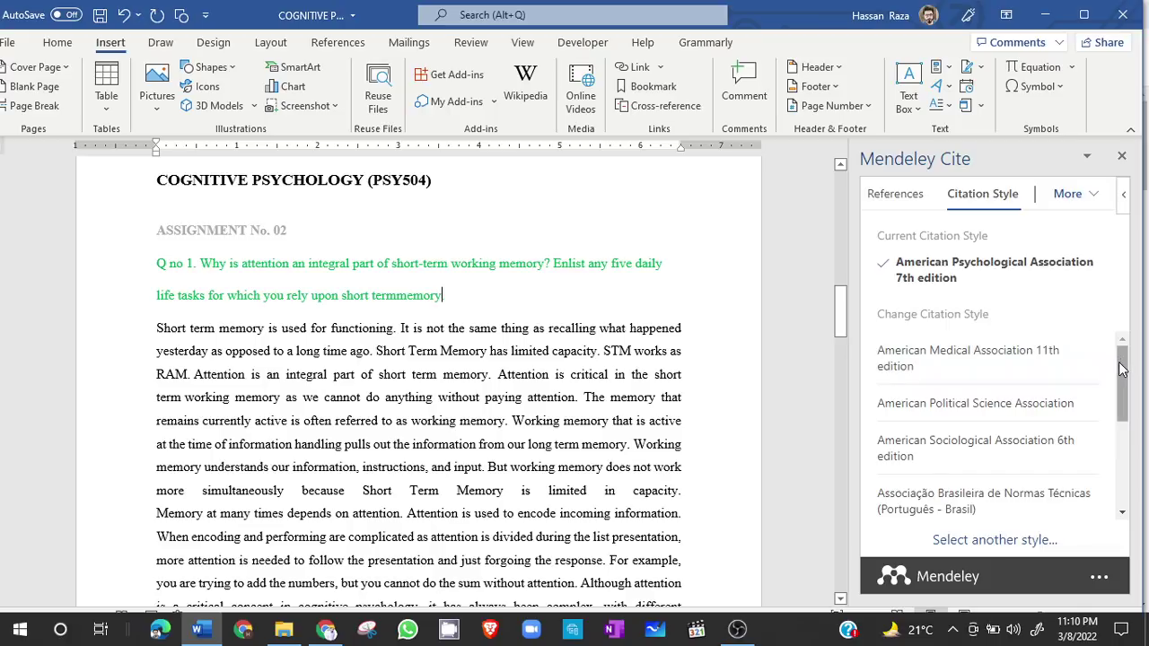
mouse_move(1121, 368)
left_mouse_down()
mouse_move(1121, 453)
mouse_move(1122, 363)
left_mouse_up()
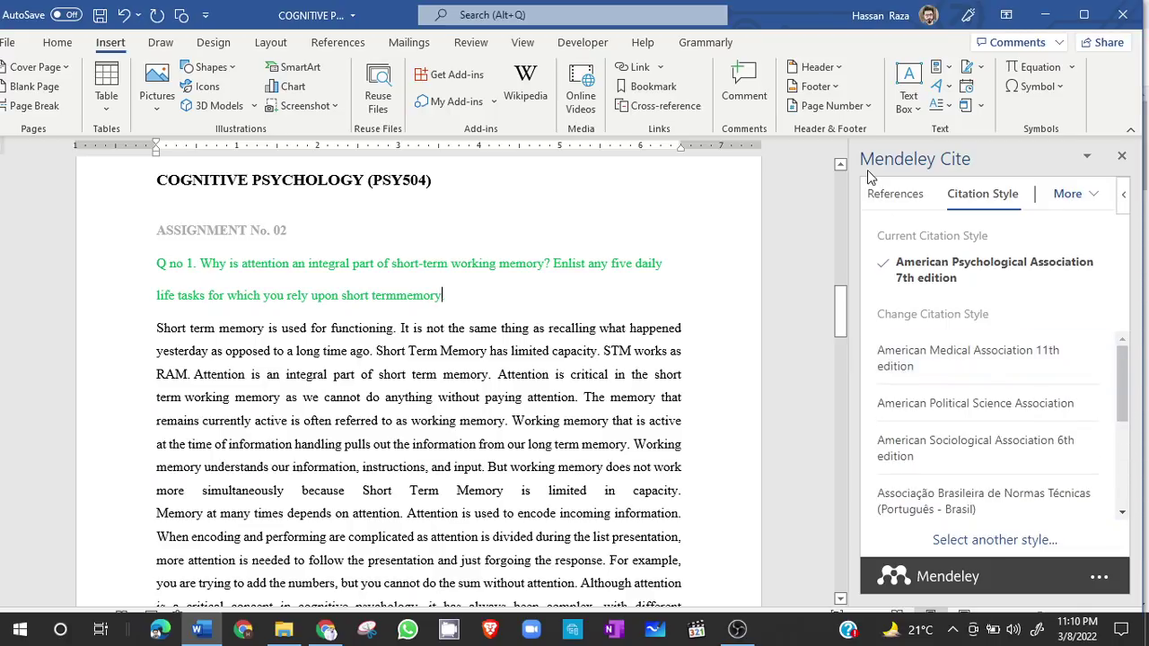
left_click(890, 198)
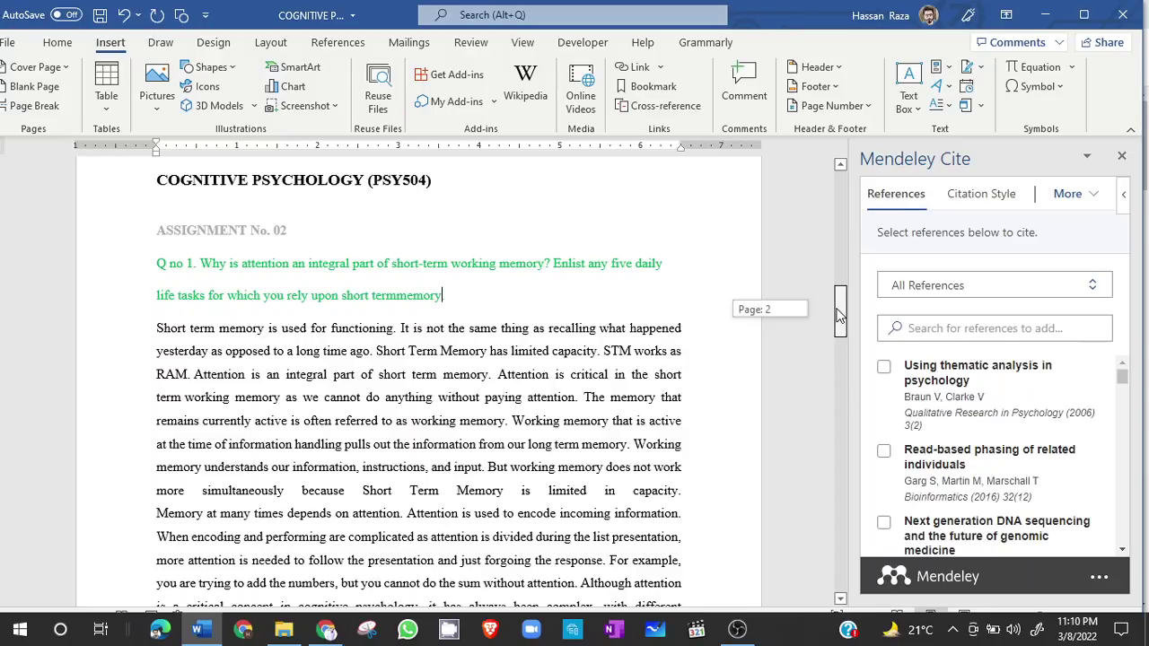
Step: Cite (Braun & Clarke, 2006) after 'a long time ago' in the first paragraph
scroll(731, 329, "down", 1)
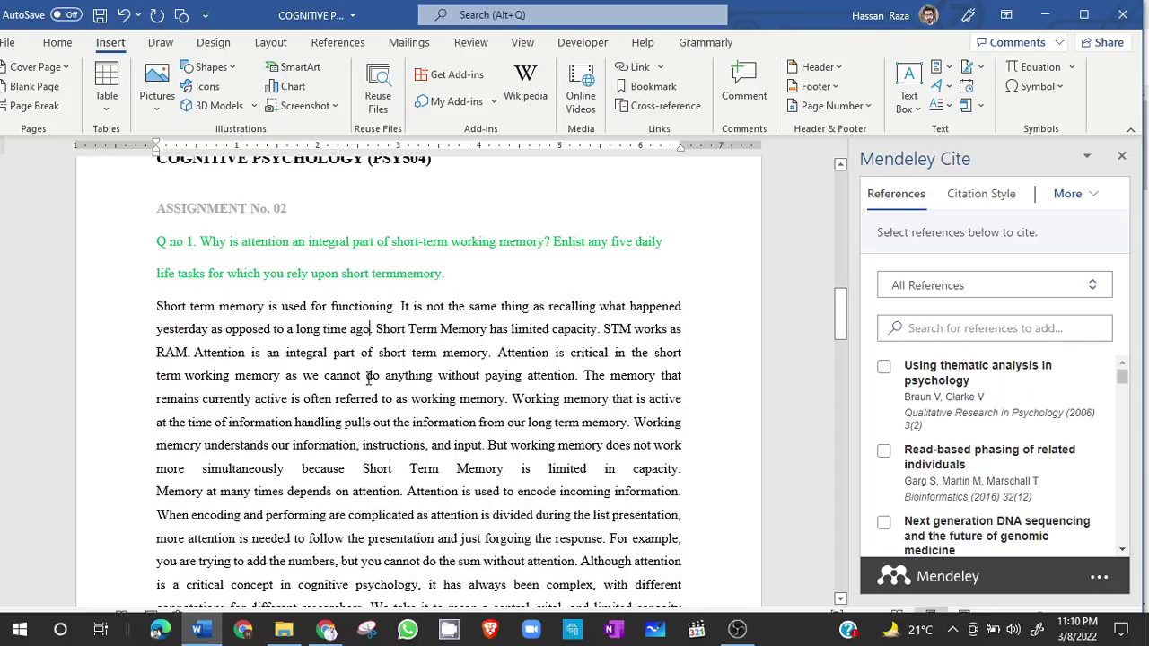
left_click(378, 329)
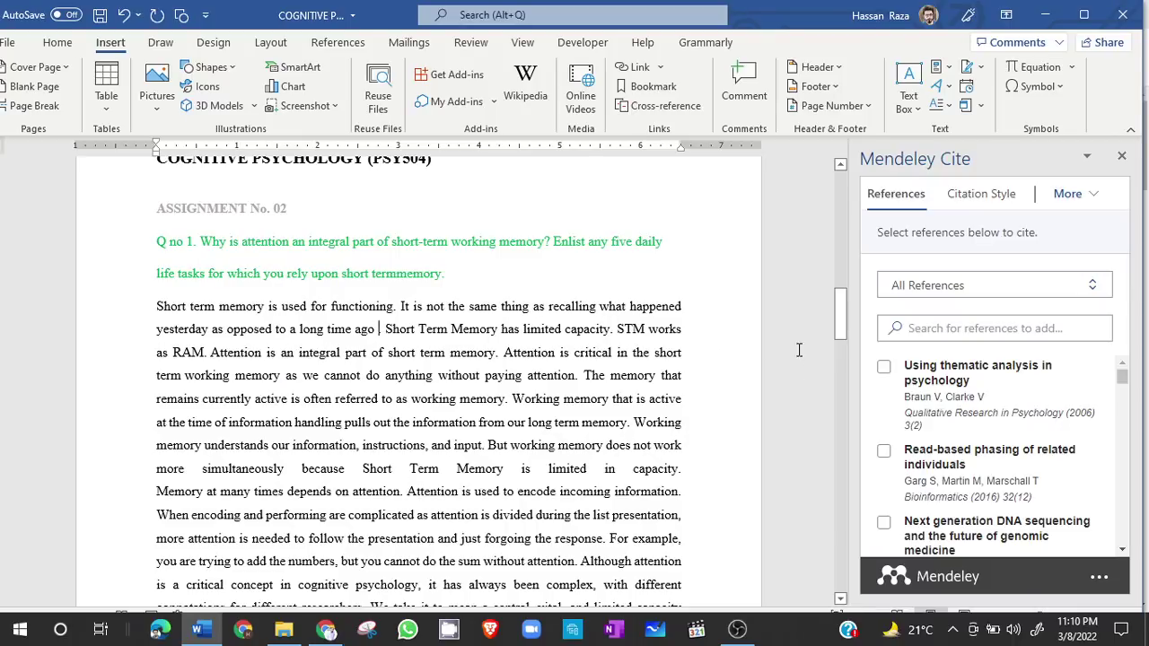
left_click(884, 367)
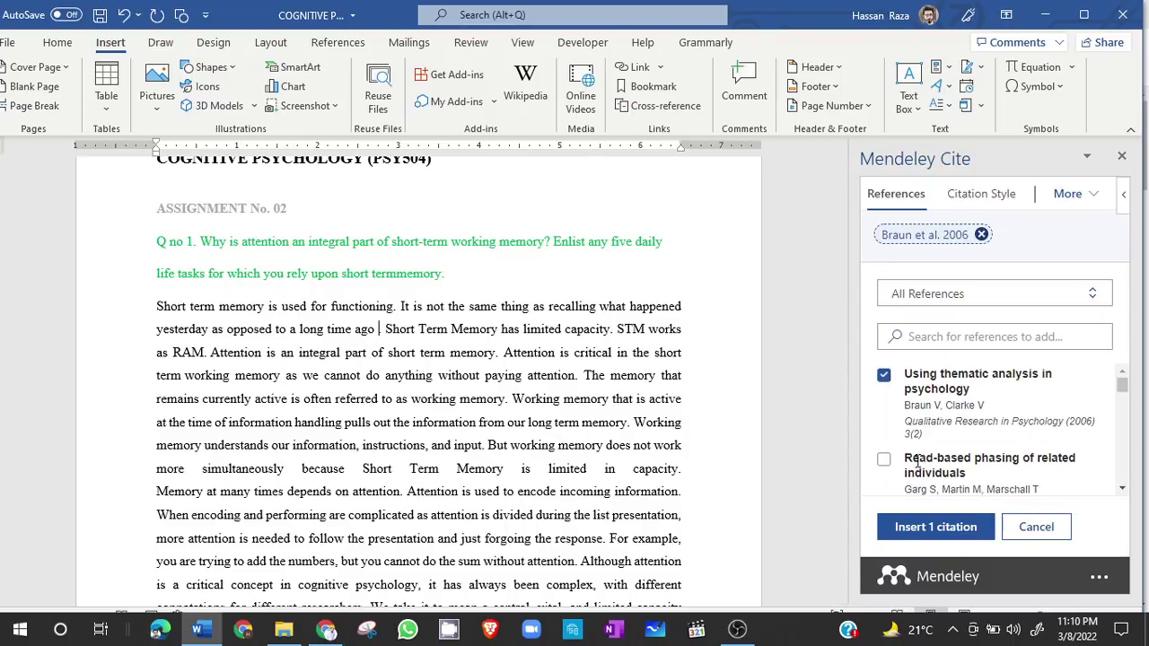
left_click(935, 527)
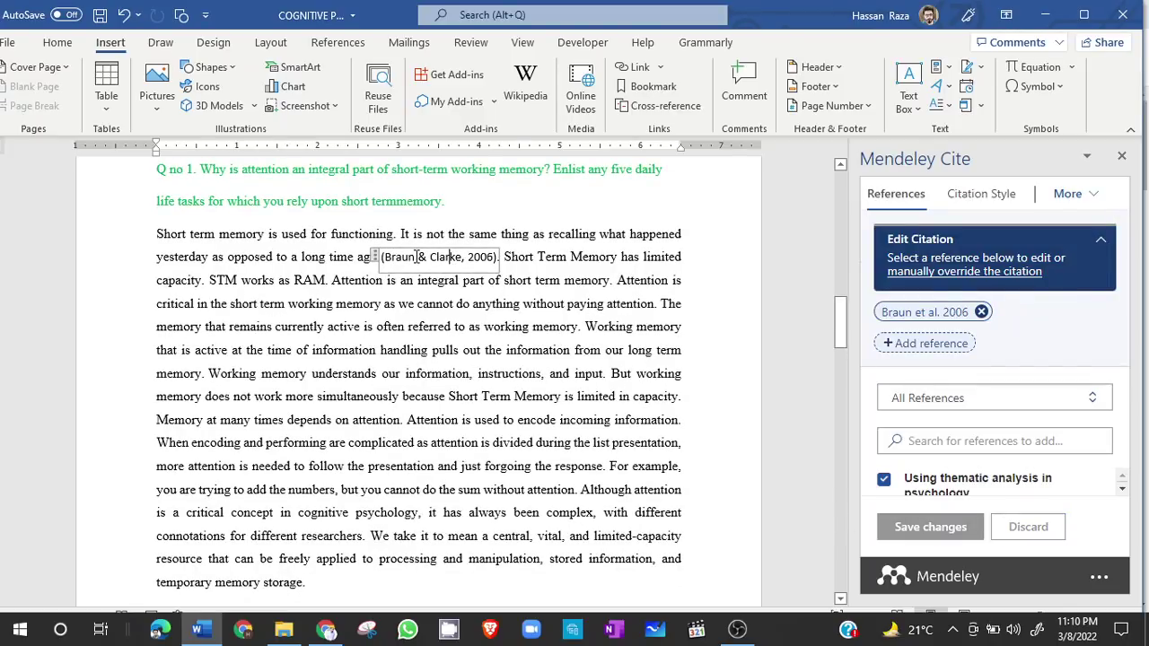
left_click(553, 309)
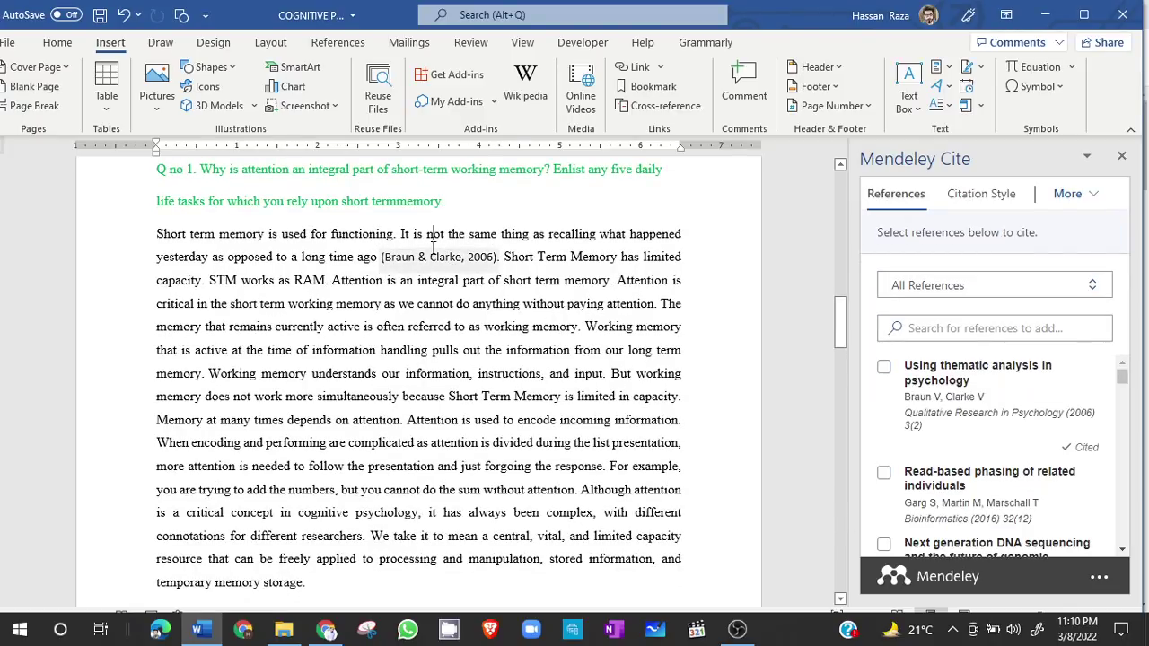
left_click(473, 250)
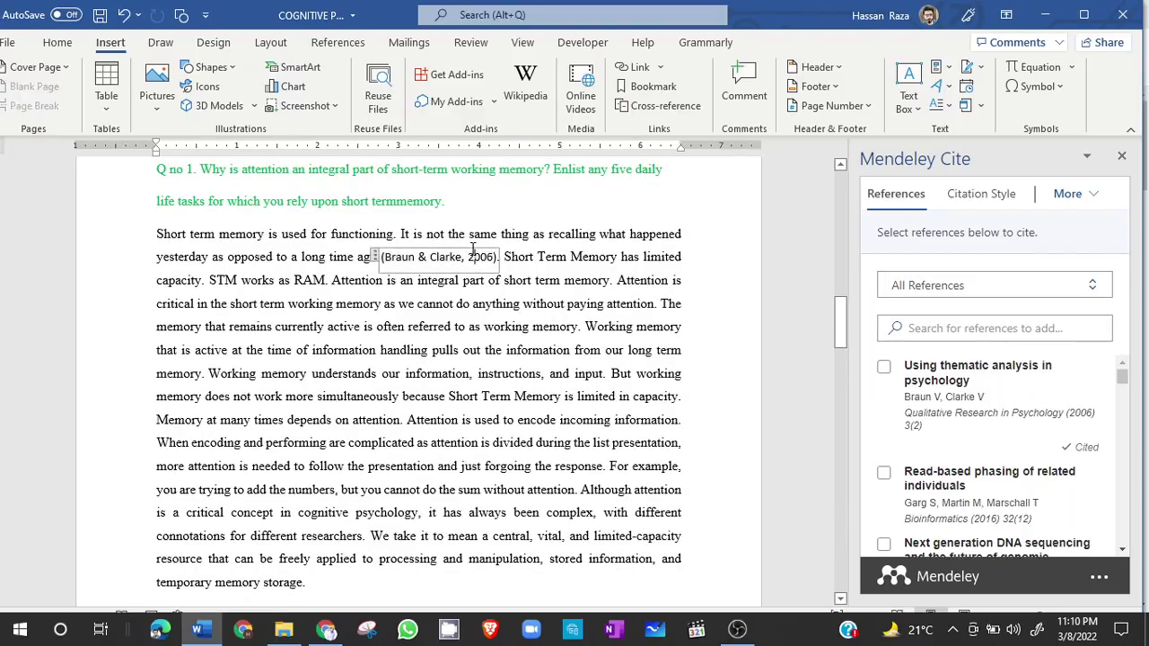
left_click(609, 281)
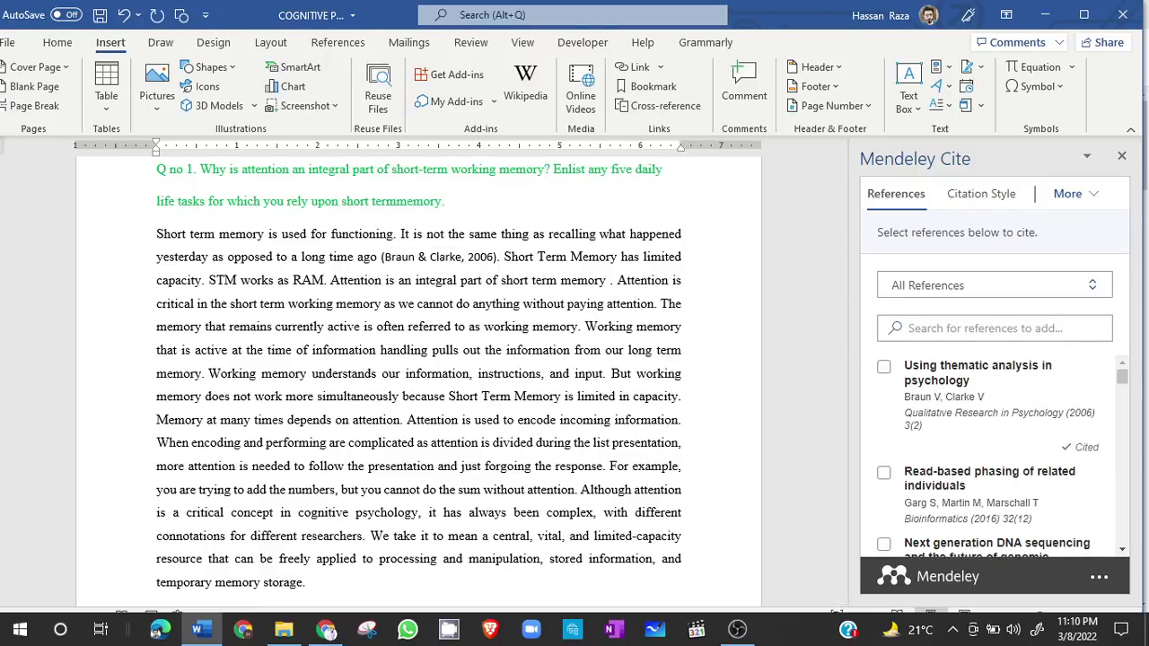
Step: Cite (Fallin & Schork, 2000) after 'integral part of short term memory'
left_click_drag(1122, 384, 1122, 393)
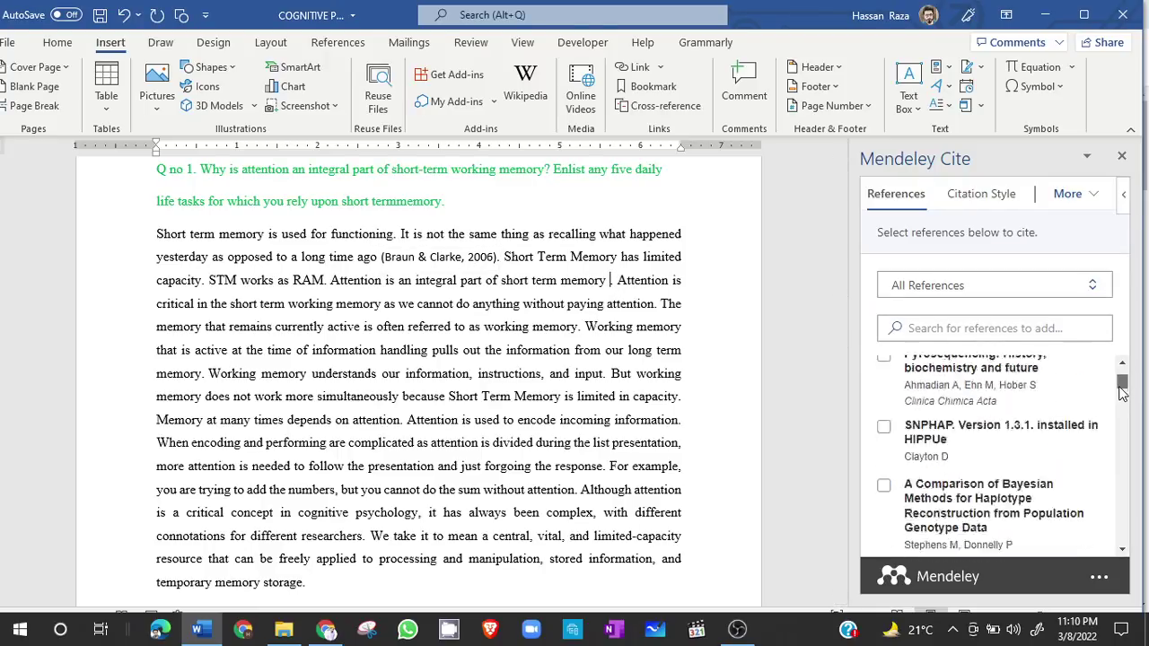
left_click(883, 478)
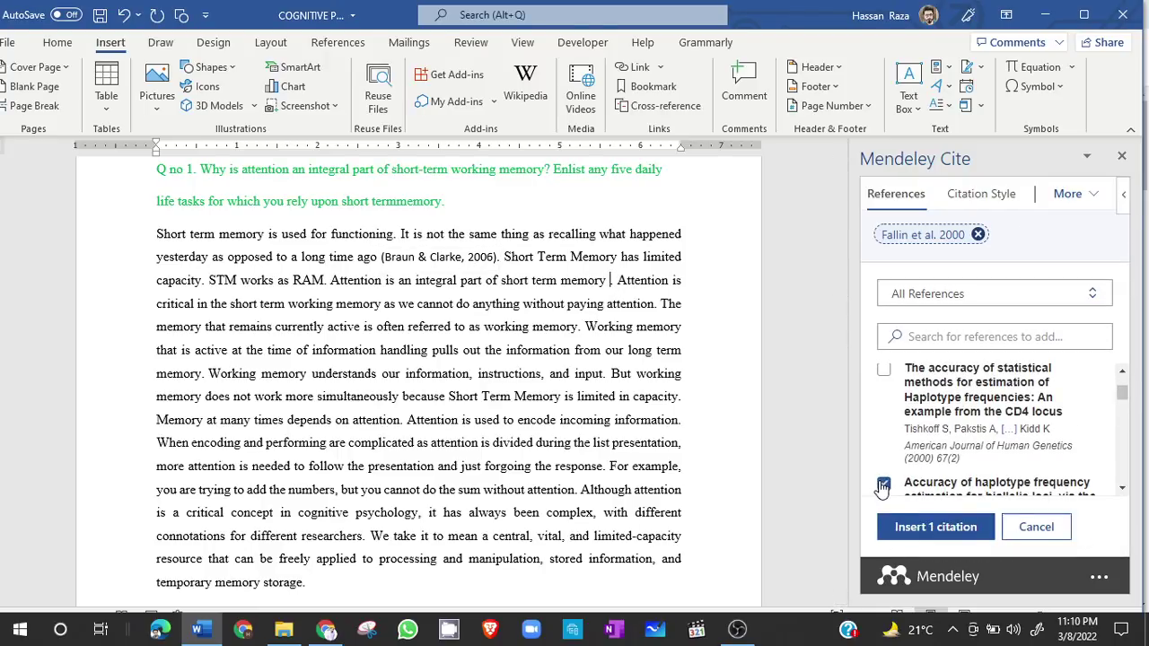
left_click(907, 529)
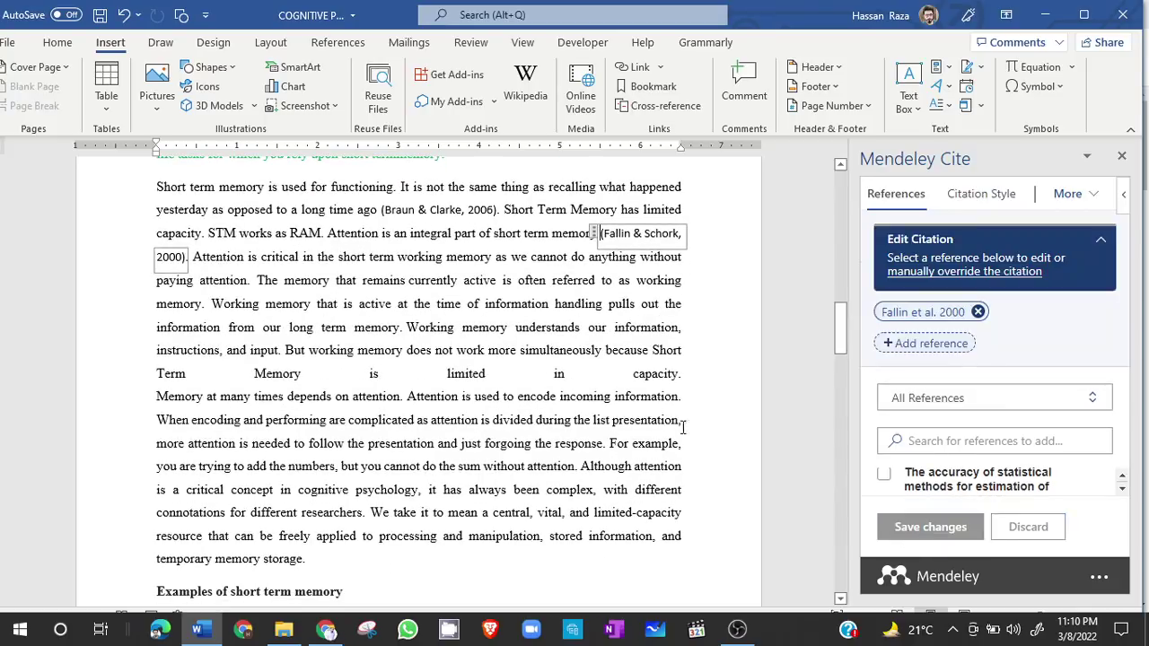
left_click(631, 299)
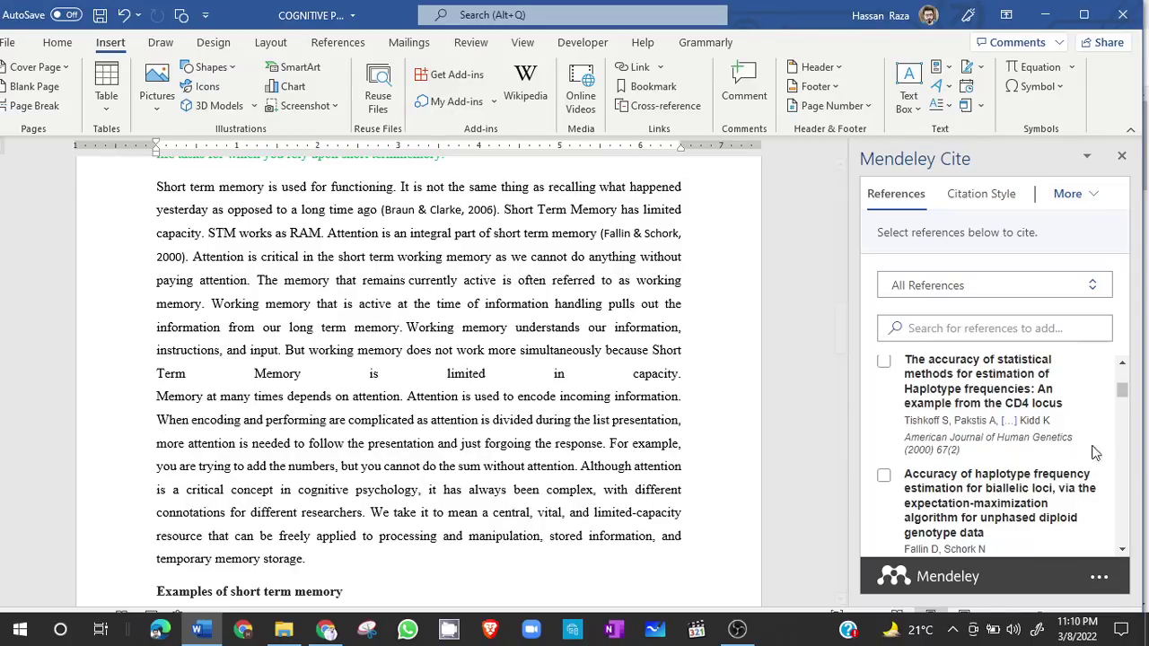
Step: Cite (Huang et al., 2021) after 'long term memory', then glance at the Mendeley Web results
left_click_drag(1122, 395, 1127, 447)
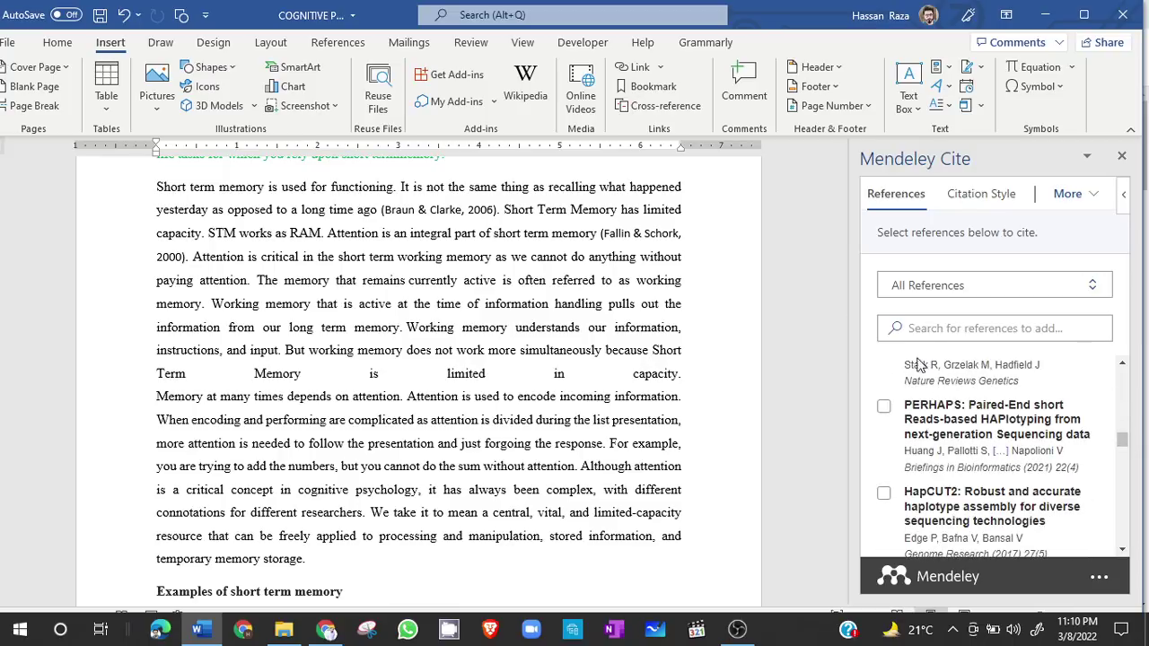
left_click(885, 407)
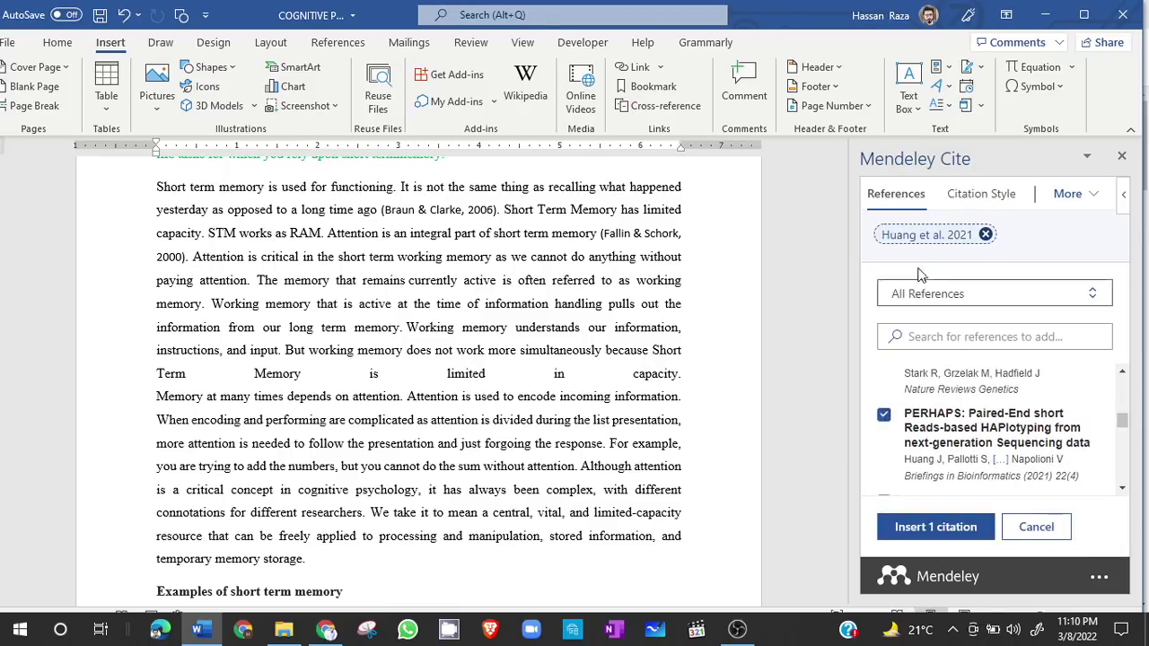
left_click(928, 527)
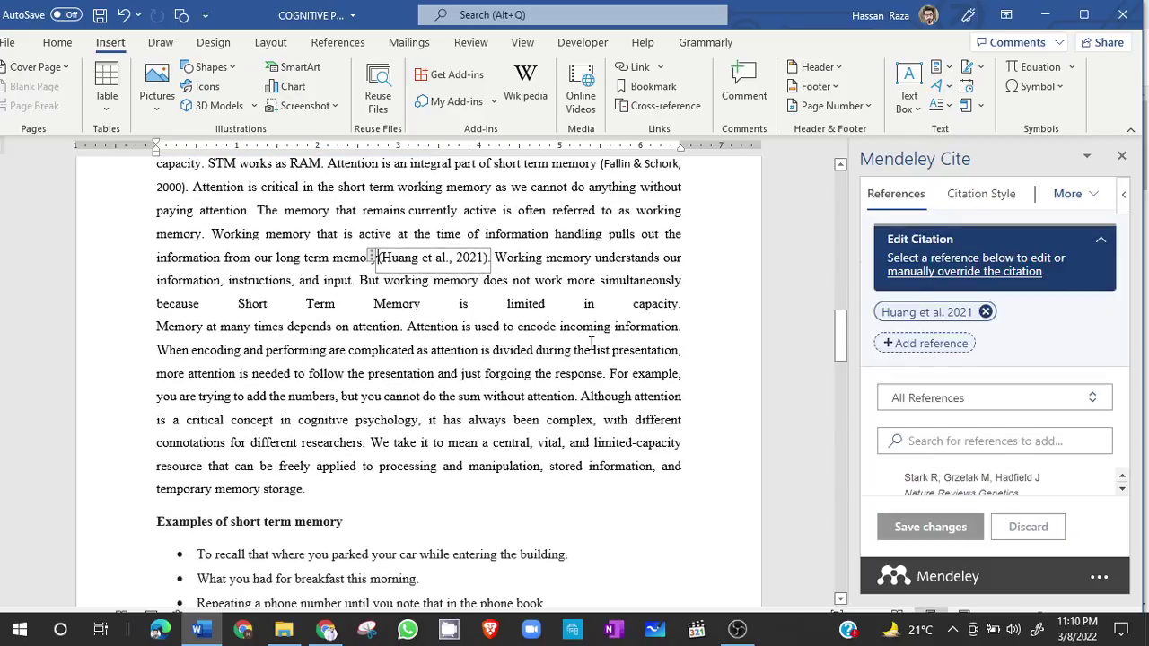
left_click(558, 298)
left_click(326, 630)
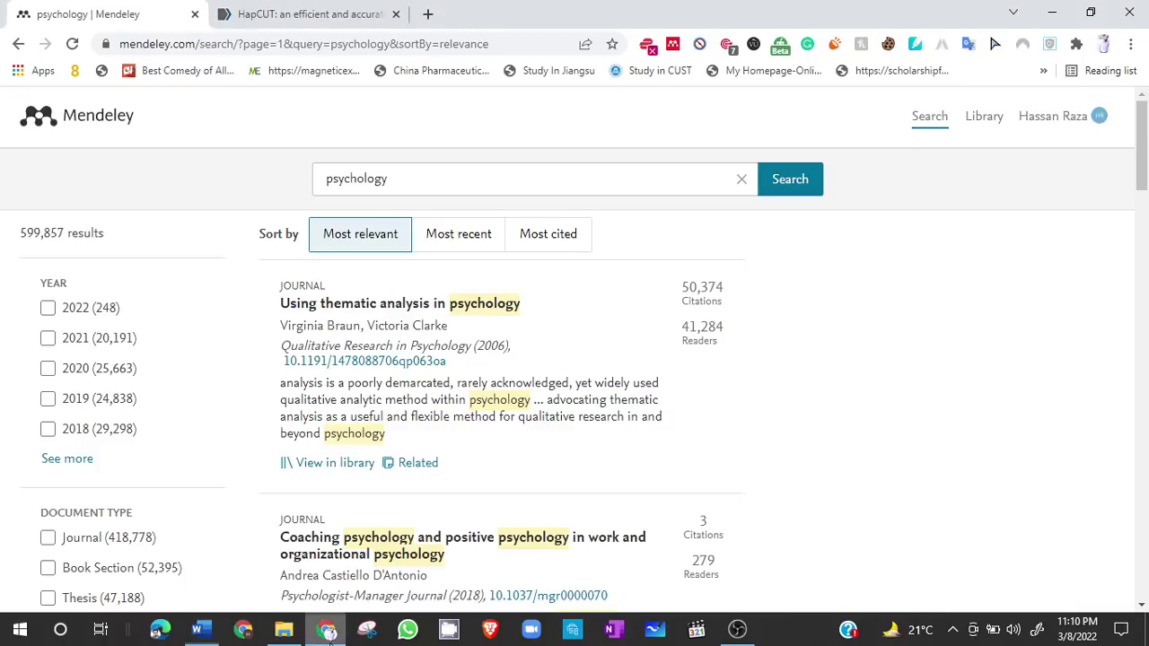
left_click(1138, 249)
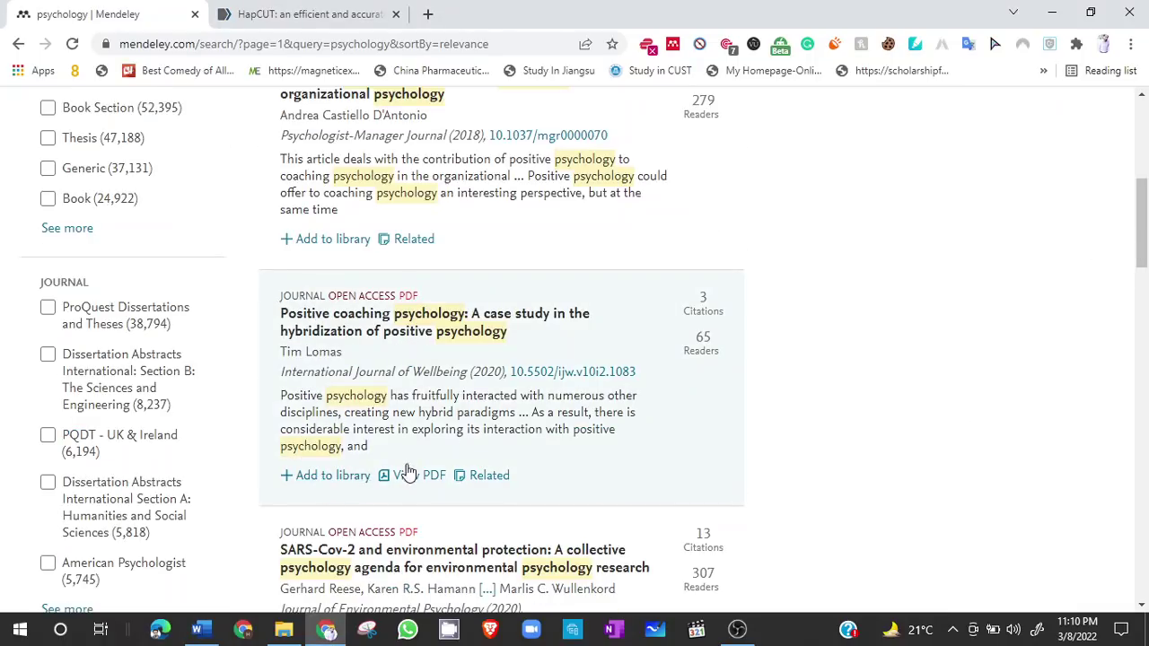
Step: Cite (Levesque & Raj, 2013) after 'limited' in the attention paragraph
left_click(201, 629)
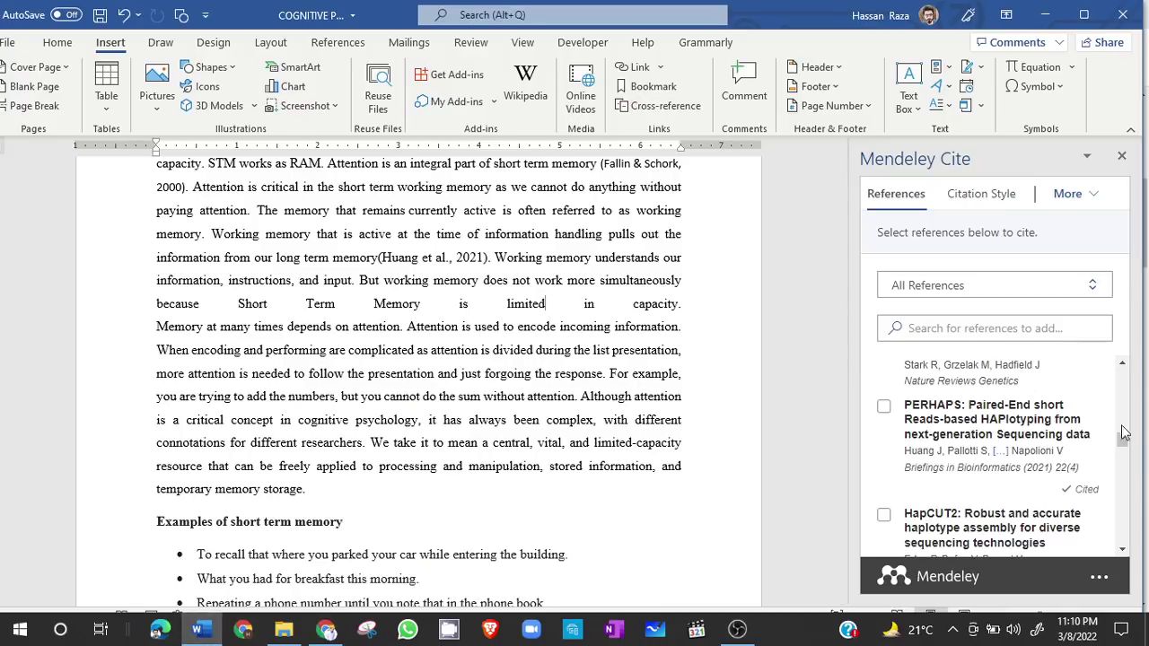
left_click_drag(1125, 449, 1124, 471)
left_click(884, 467)
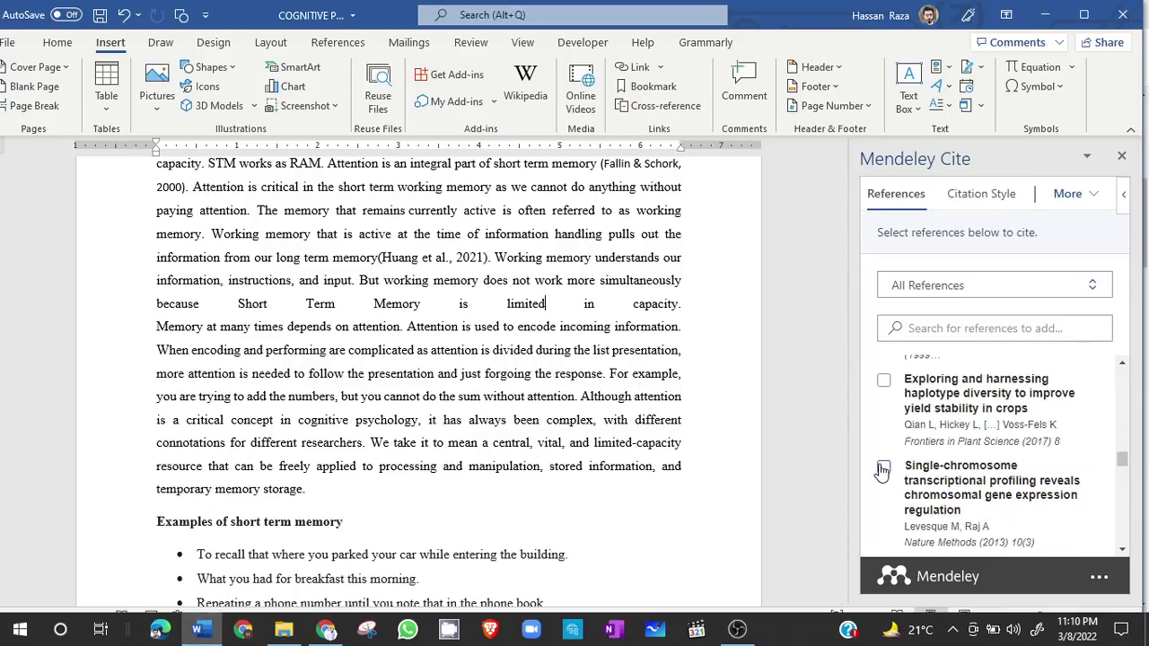
left_click(900, 521)
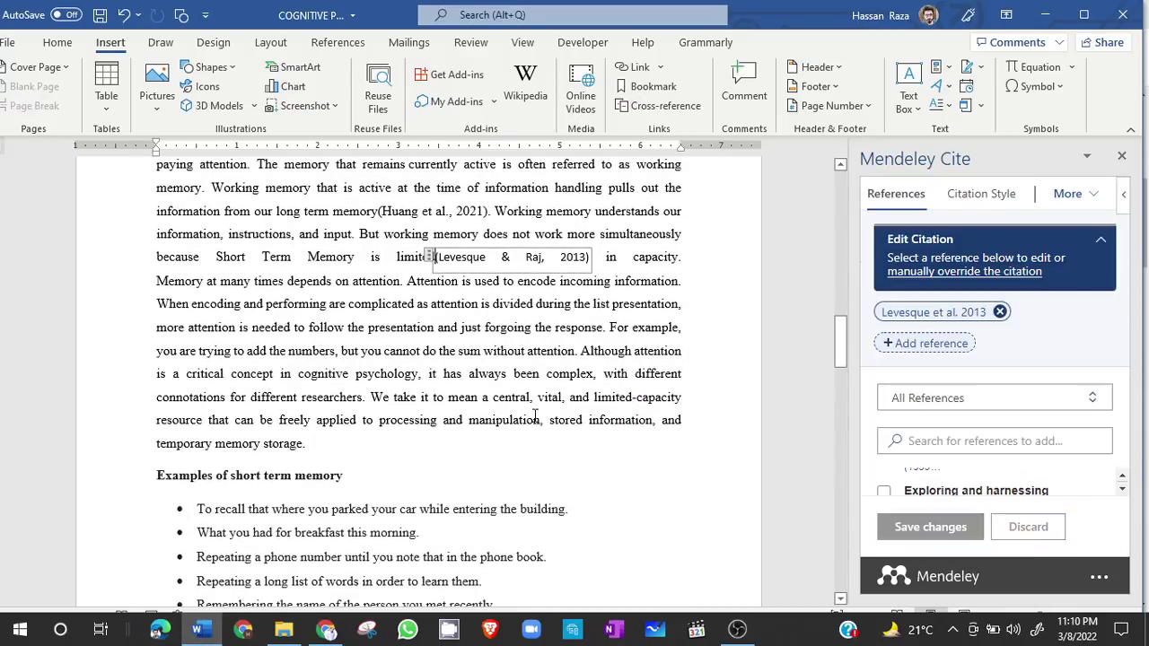
Step: Cite (Ali & Qi, 2020) after 'different researchers' and scroll further down the document
left_click(365, 404)
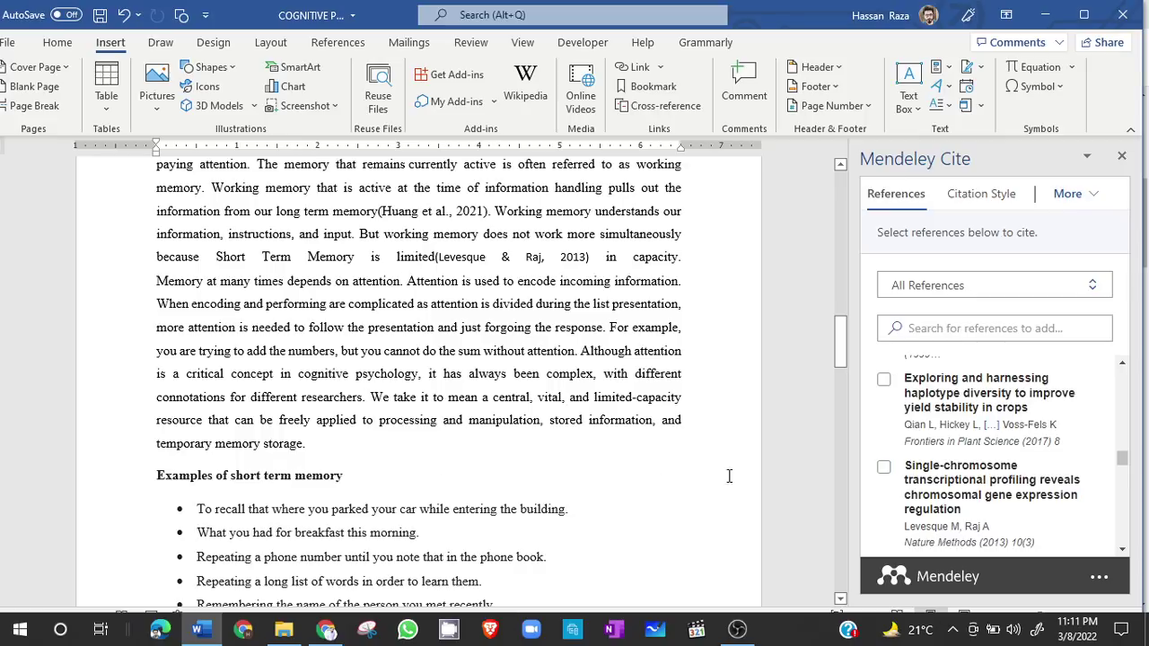
left_click_drag(1123, 458, 1124, 508)
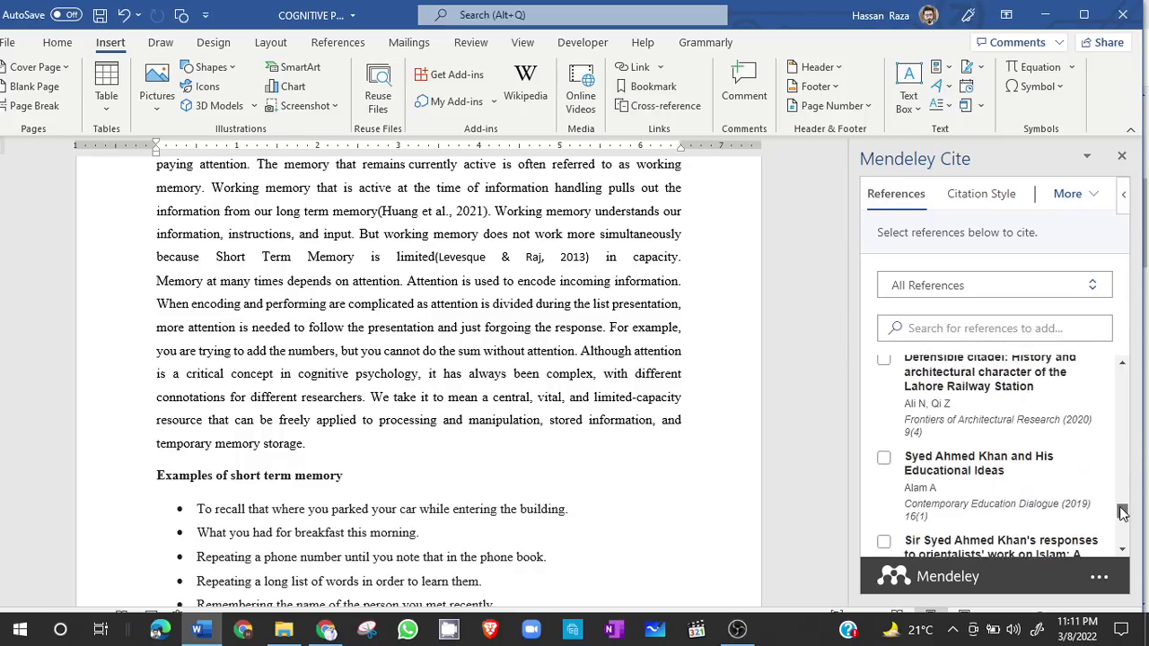
left_click(884, 360)
left_click(943, 524)
scroll(838, 424, "down", 2)
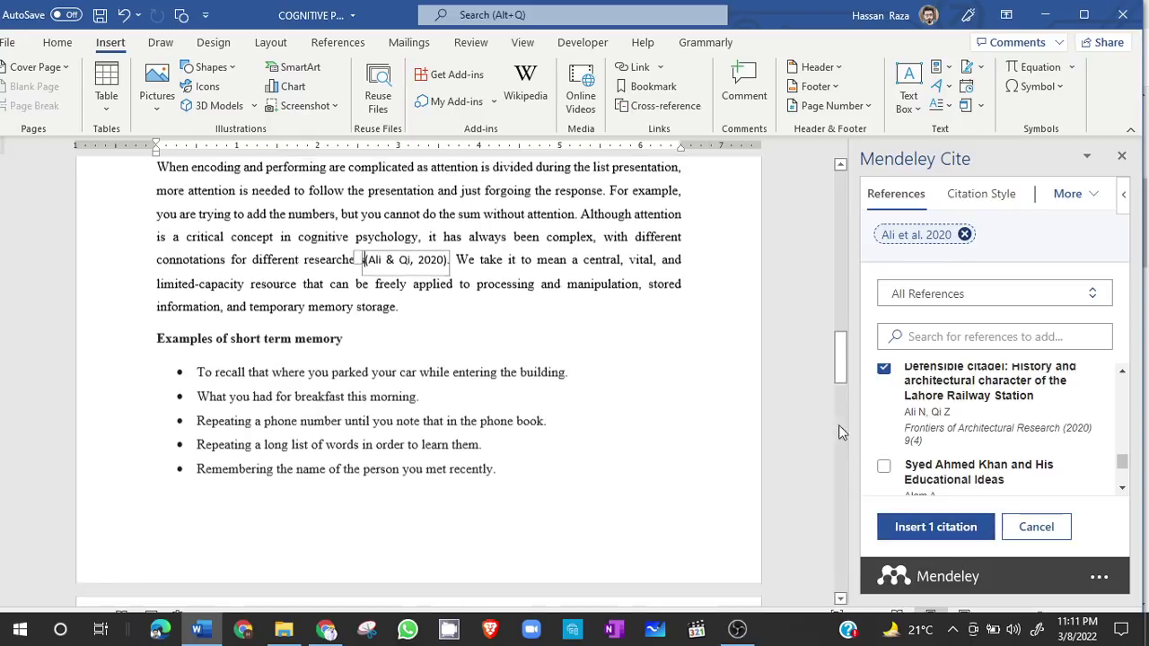
mouse_move(840, 354)
left_mouse_down()
mouse_move(840, 333)
mouse_move(840, 359)
mouse_move(833, 339)
left_mouse_up()
left_click(439, 185)
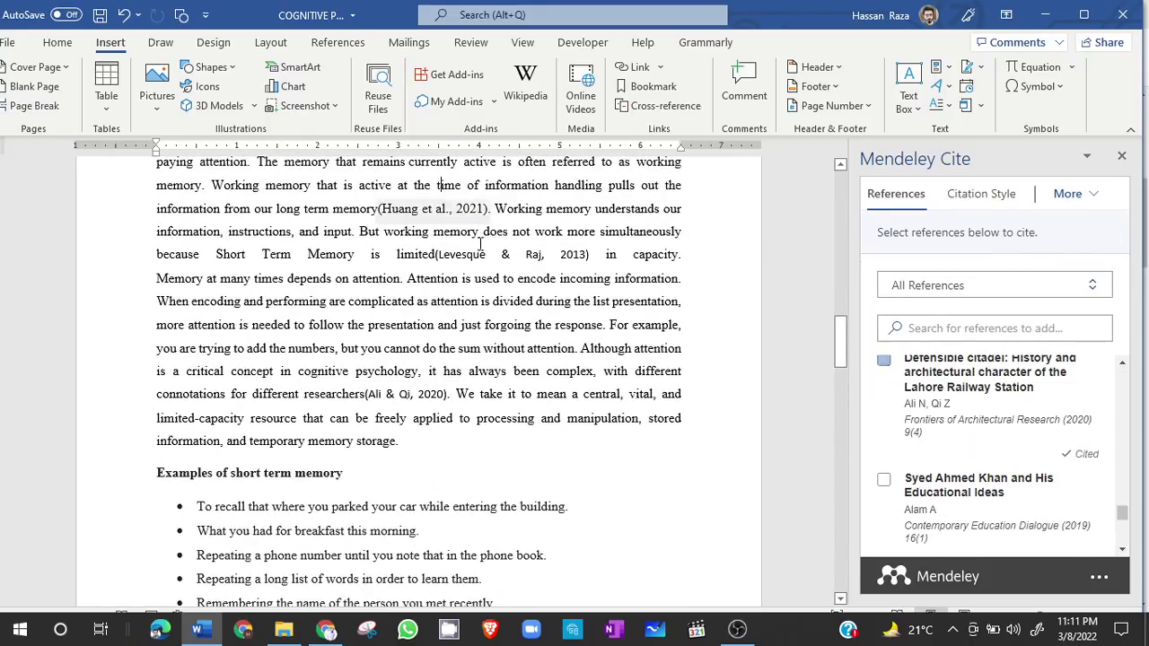
left_click(376, 208)
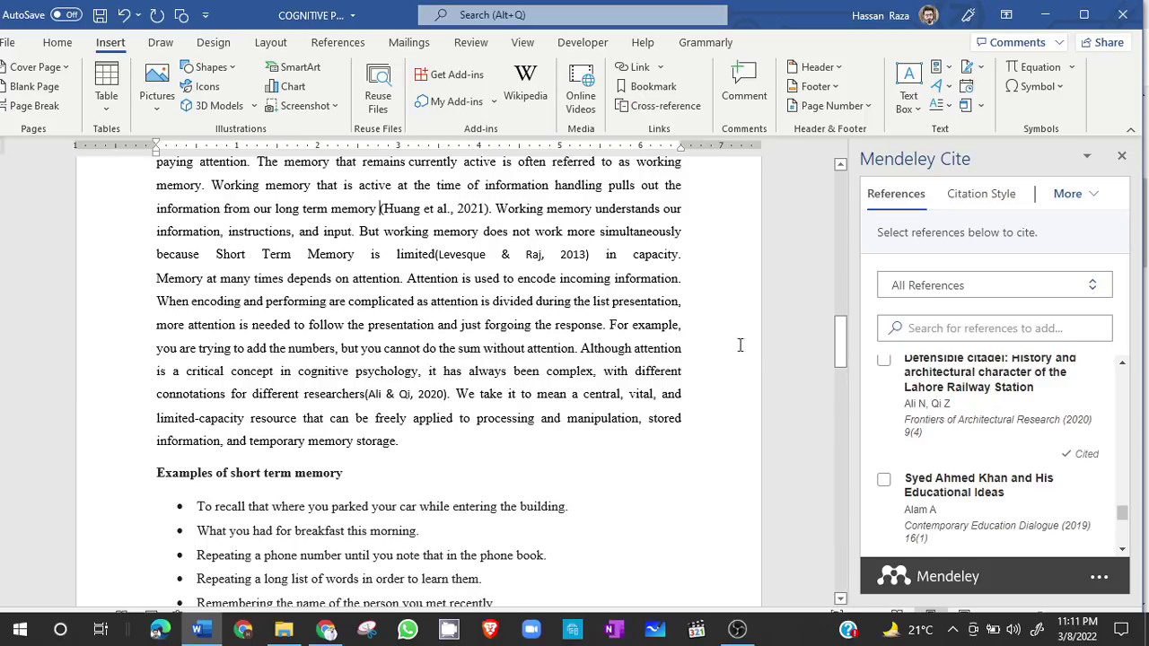
left_click_drag(841, 346, 832, 483)
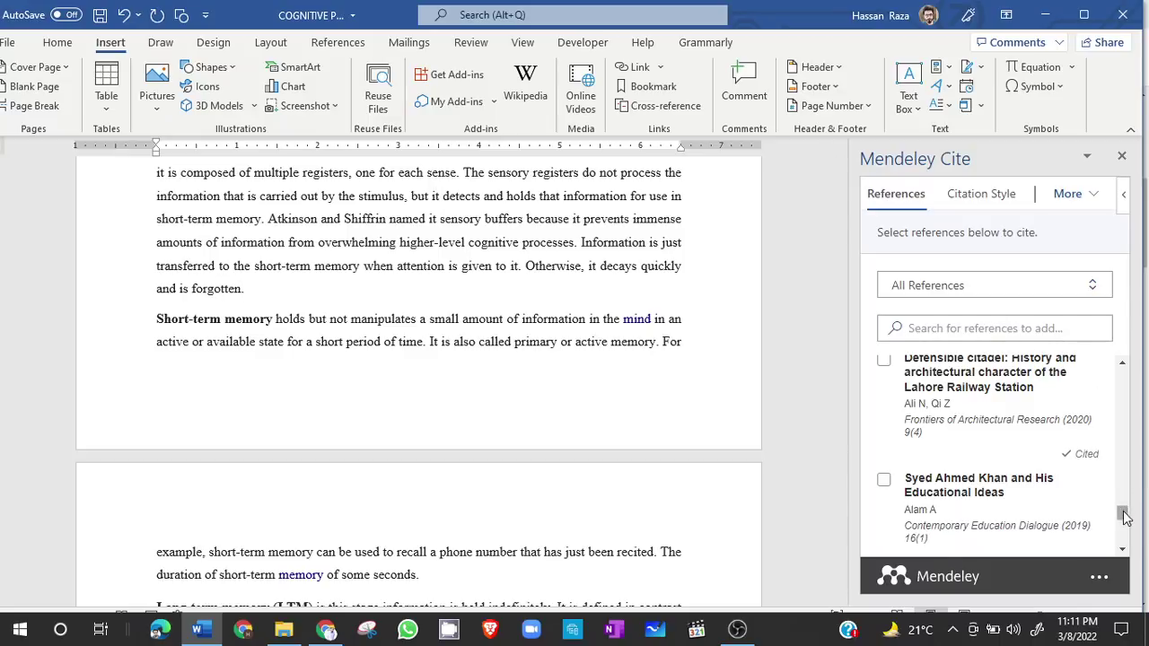
Step: Cite (Fritz et al., 2011) after 'forgotten'
left_click_drag(1122, 508, 1122, 483)
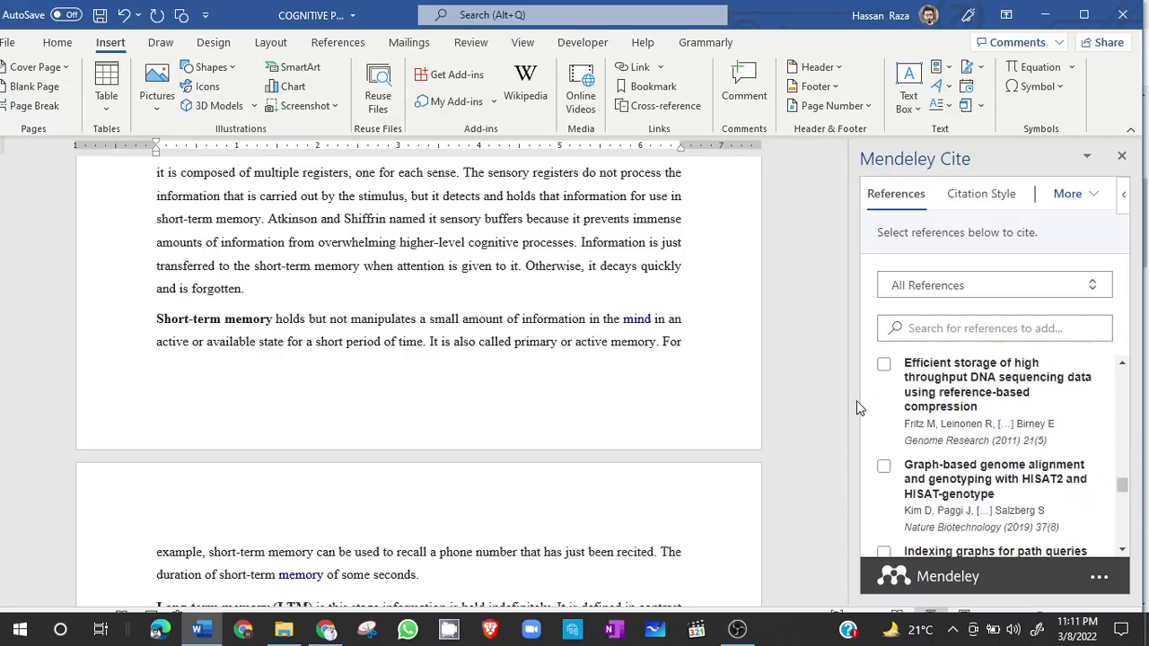
left_click(884, 365)
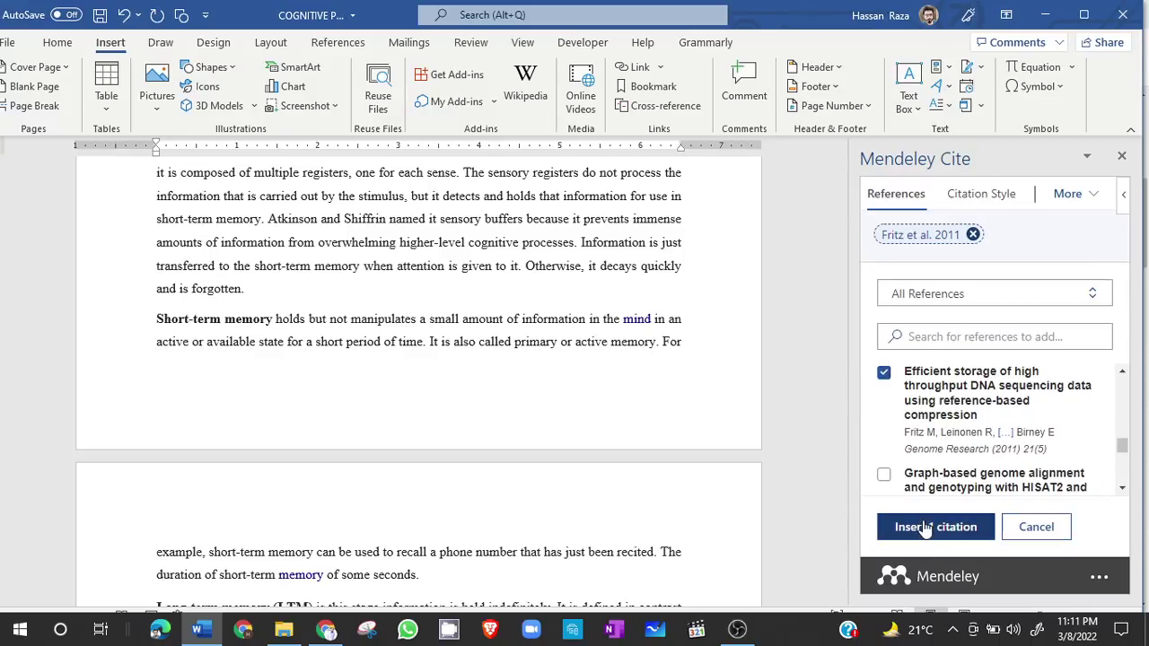
left_click(926, 528)
left_click(433, 256)
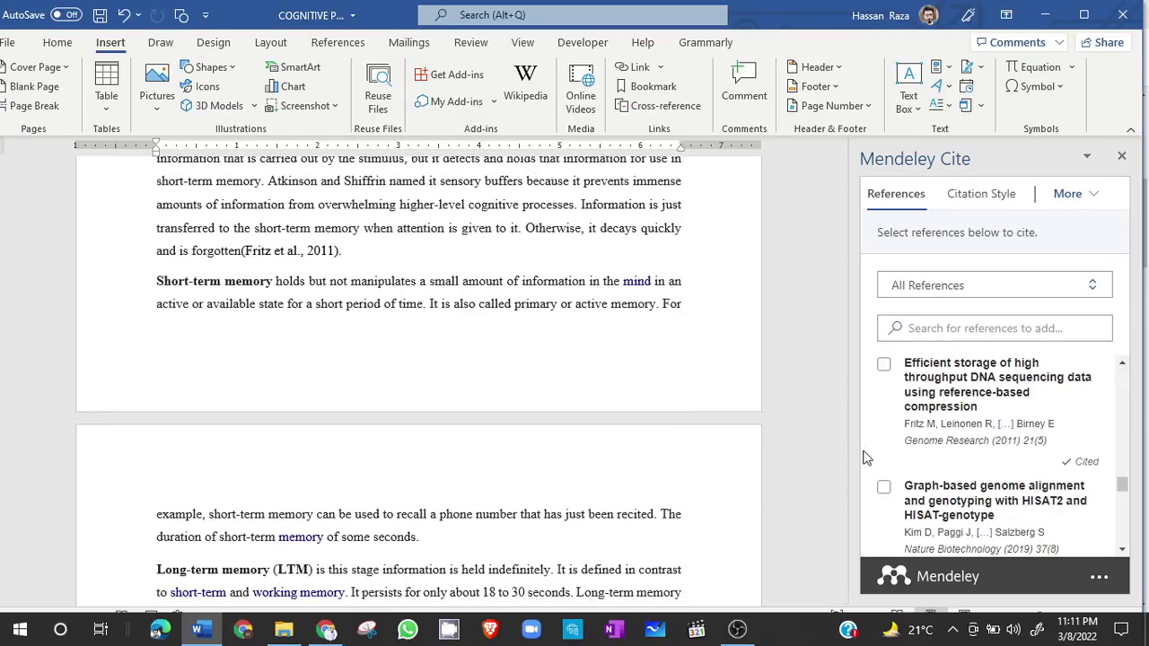
Step: Insert the (Wang et al., 2020) citation from the COVID-19 clinical characteristics paper
scroll(843, 483, "down", 1)
scroll(843, 483, "down", 3)
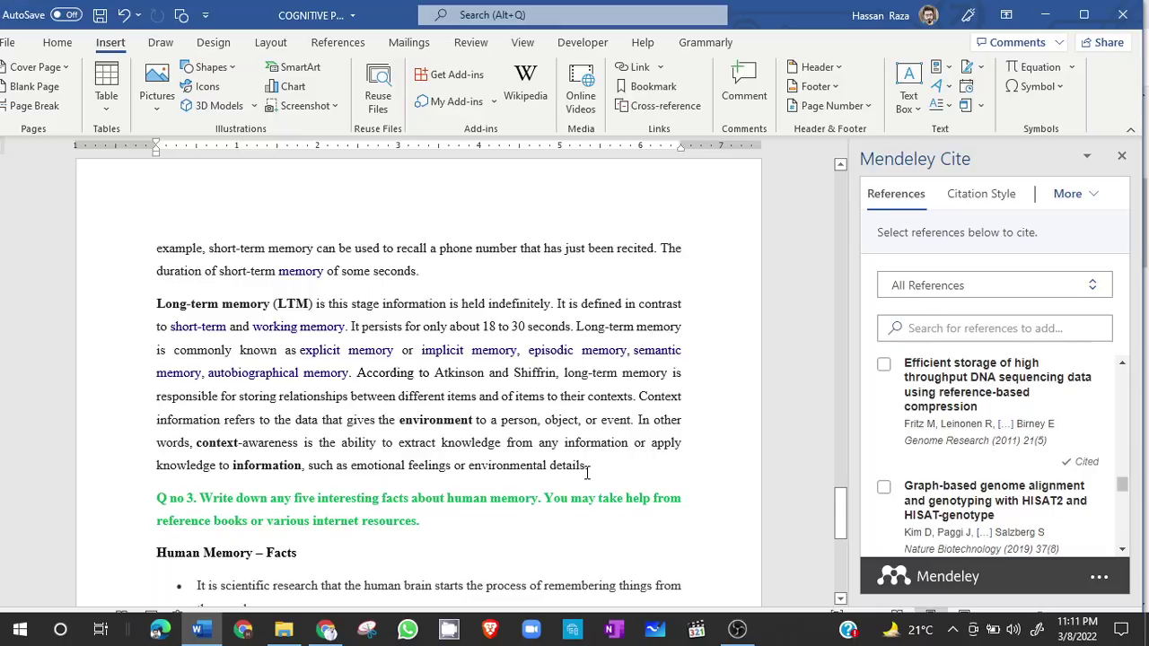
scroll(893, 411, "up", 4)
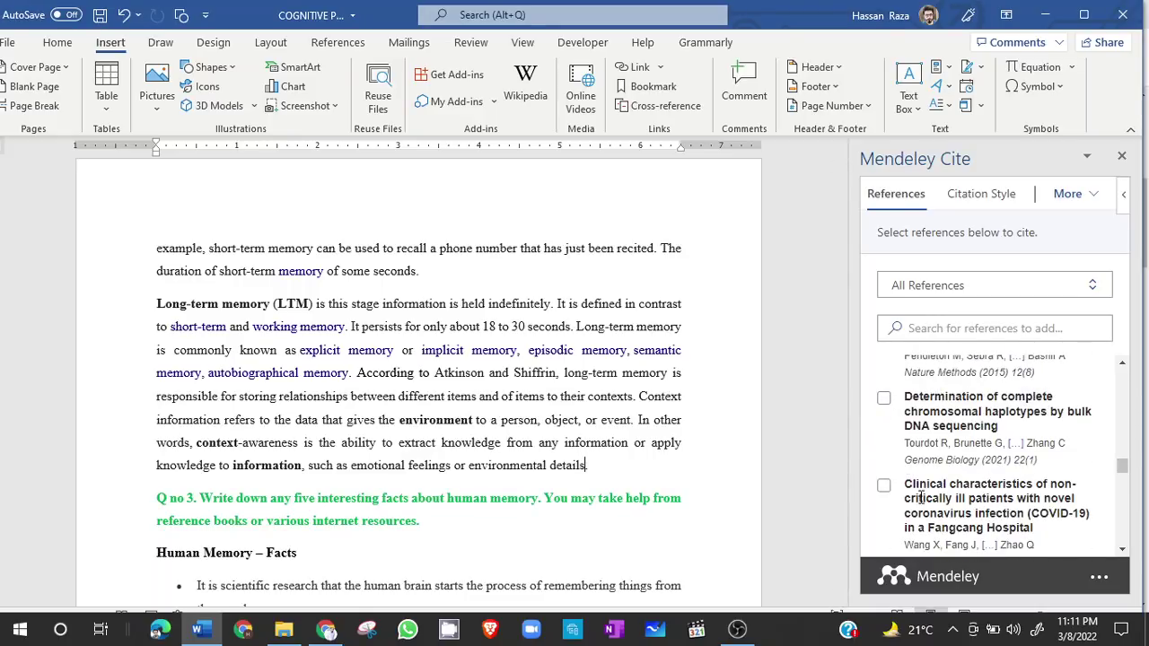
left_click(884, 485)
left_click(925, 536)
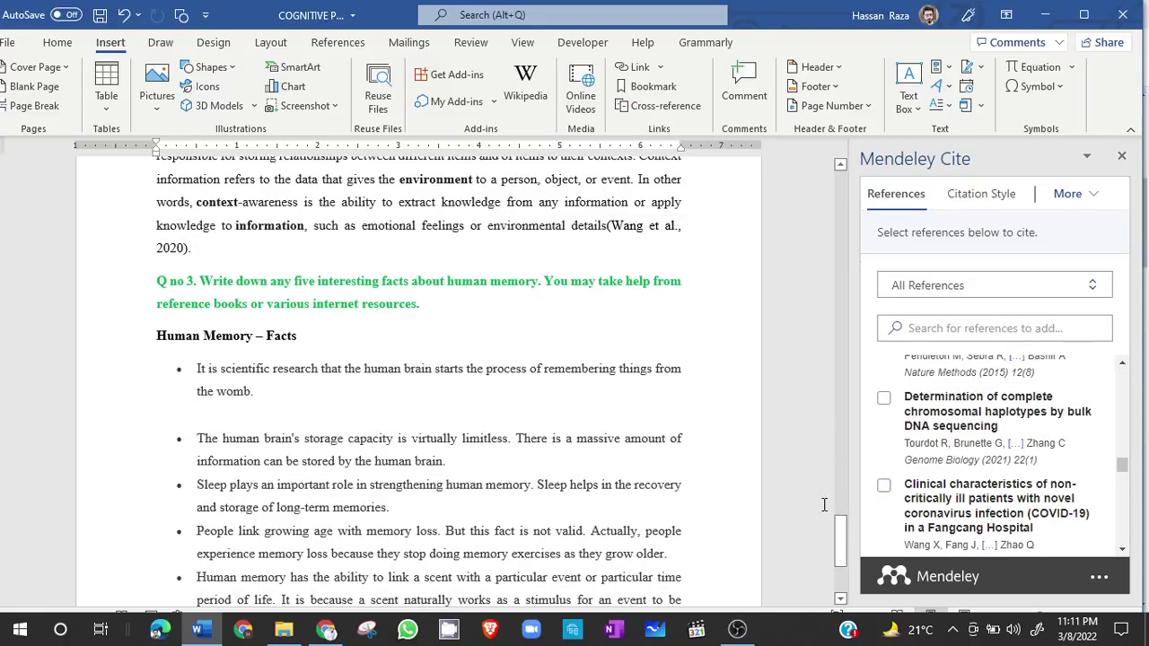
Step: Cite (Chung & Gusfield, 2003) after 'memories' in the sleep bullet
left_click_drag(840, 539, 843, 553)
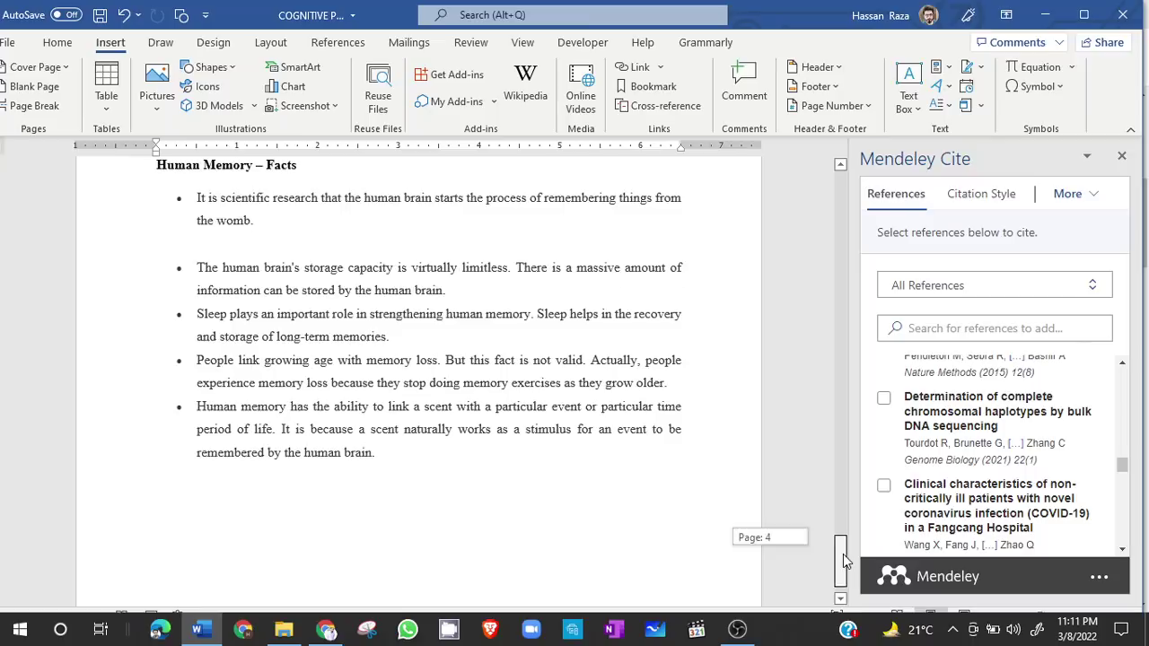
left_click(387, 338)
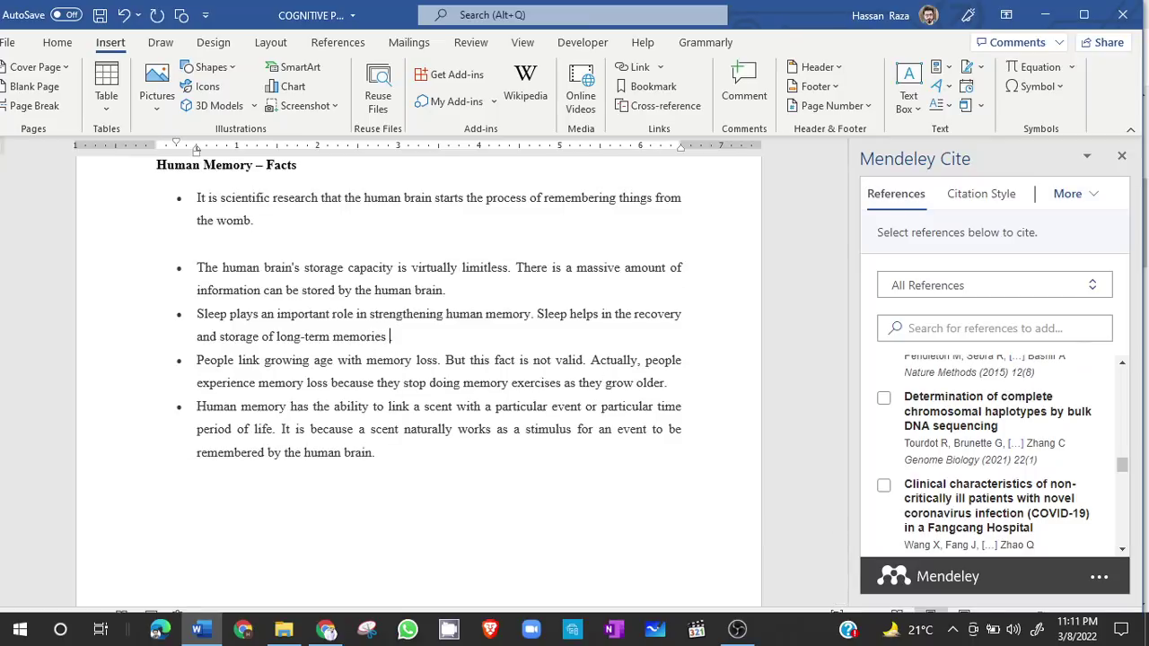
left_click_drag(1122, 464, 1121, 451)
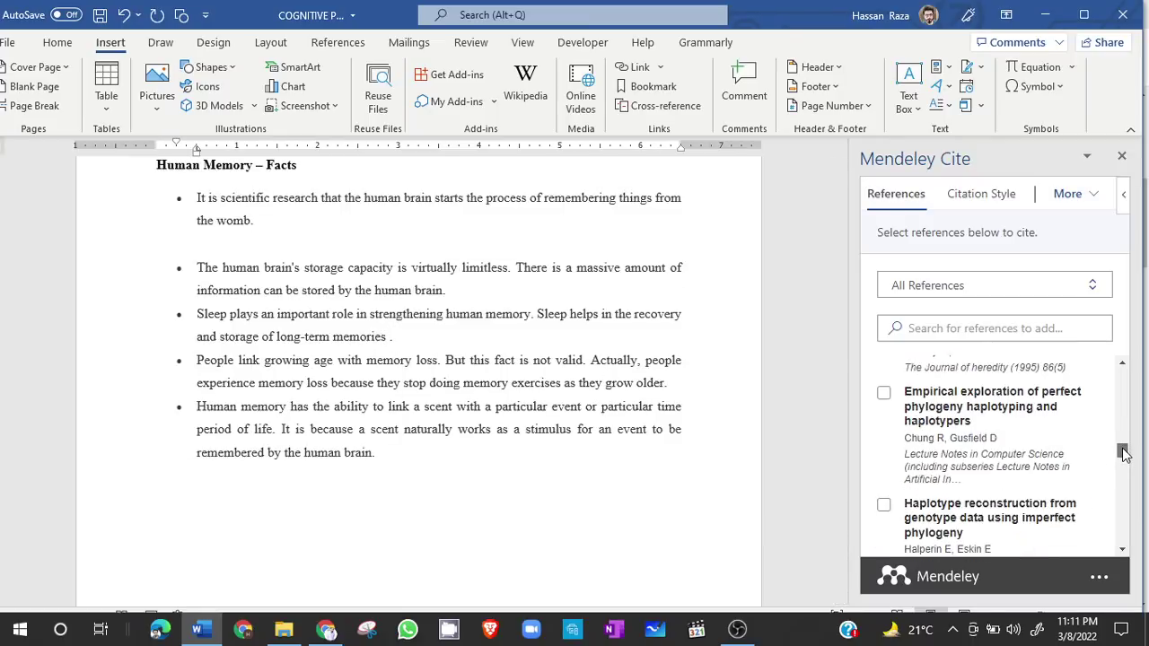
left_click(884, 393)
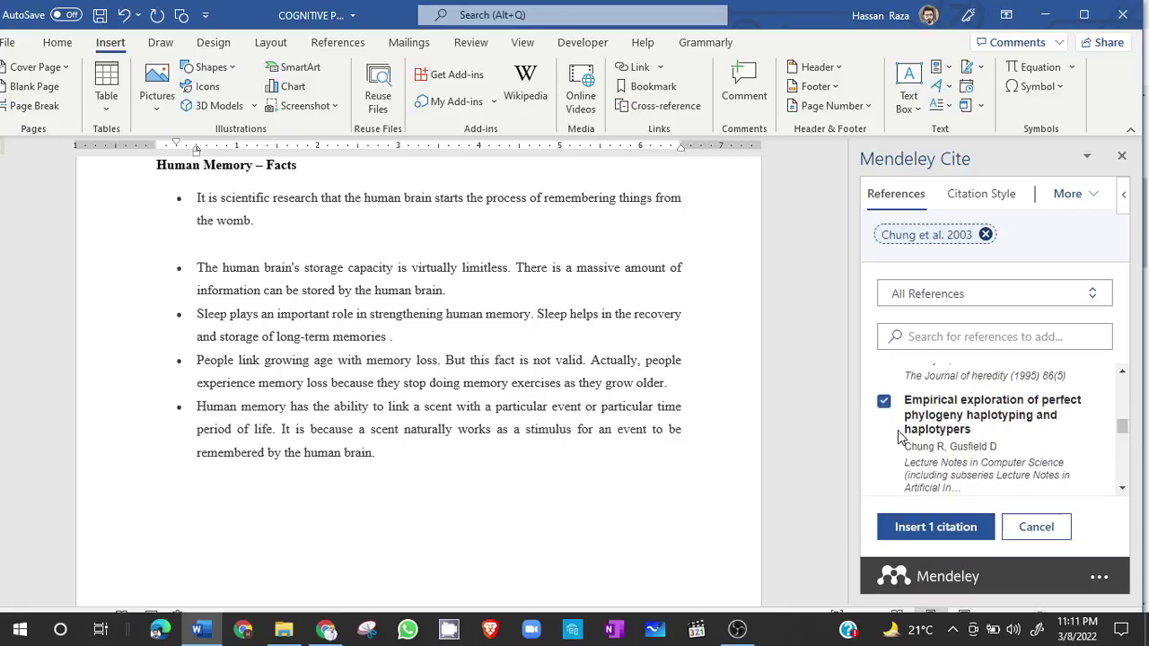
left_click(923, 528)
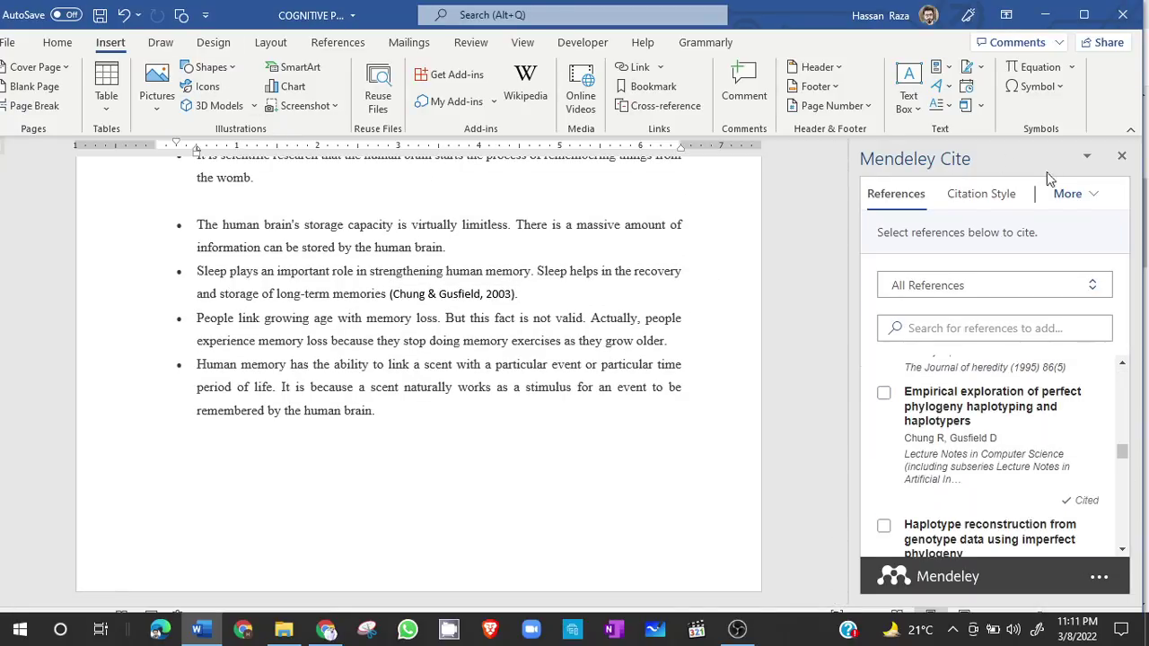
left_click(338, 42)
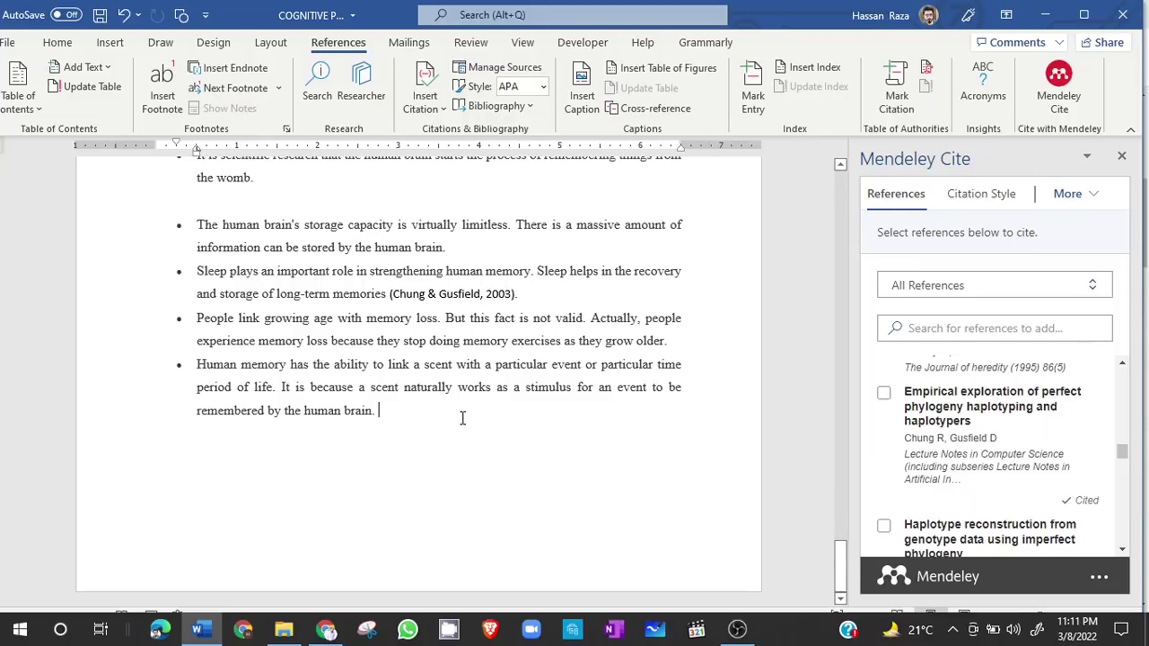
Step: Start a new page and insert the eight-entry APA bibliography, Ali & Qi to Wang et al
key("Return")
key("Return")
key("Return")
key("Return")
key("Return")
key("Return")
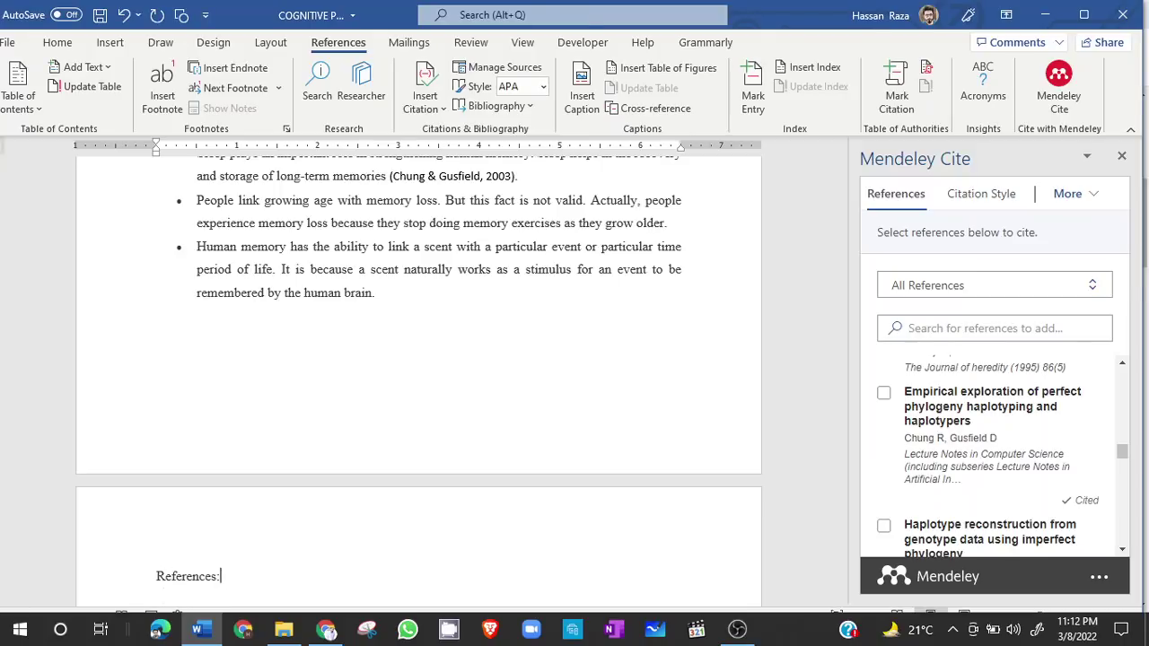
left_click(1079, 196)
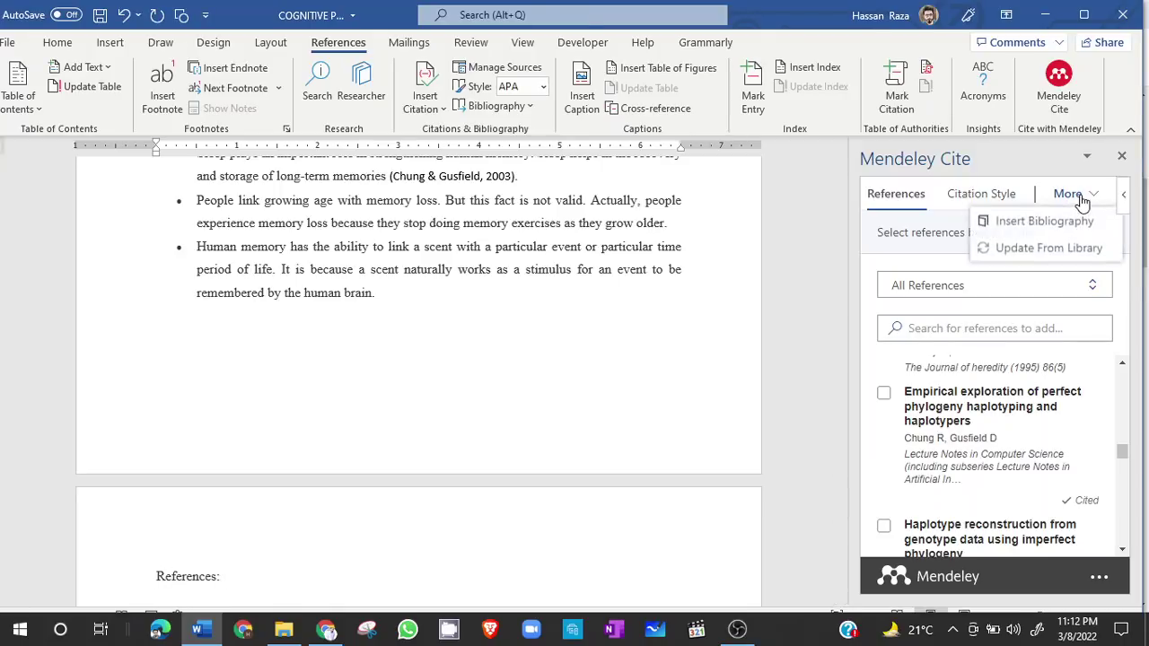
left_click(1052, 222)
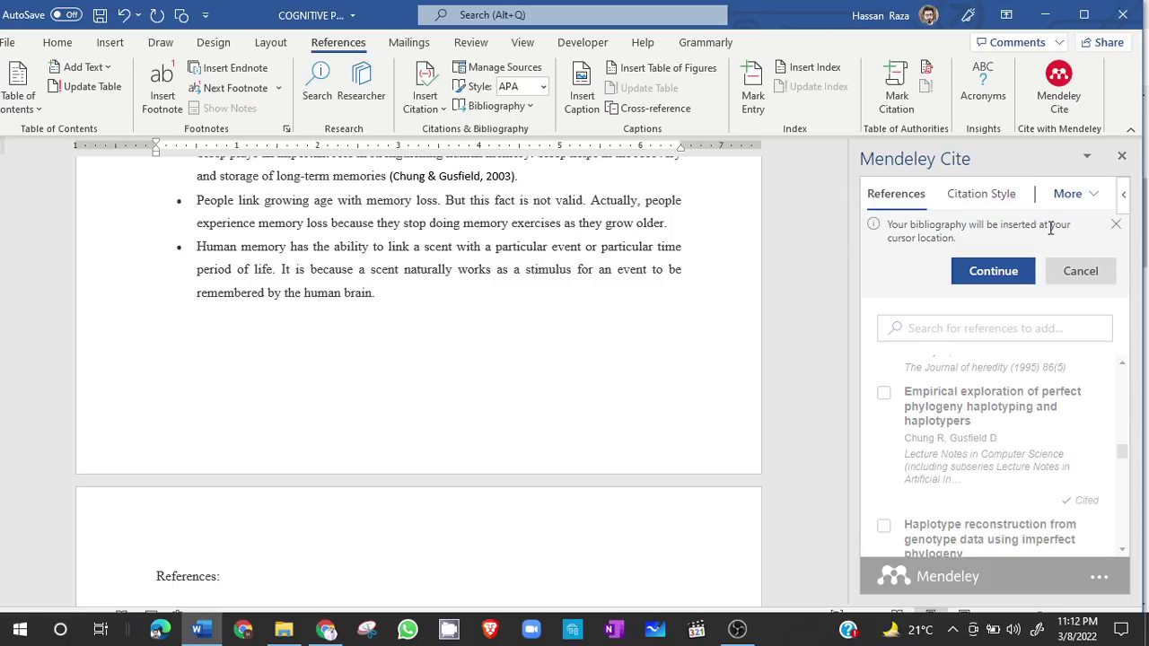
left_click(994, 272)
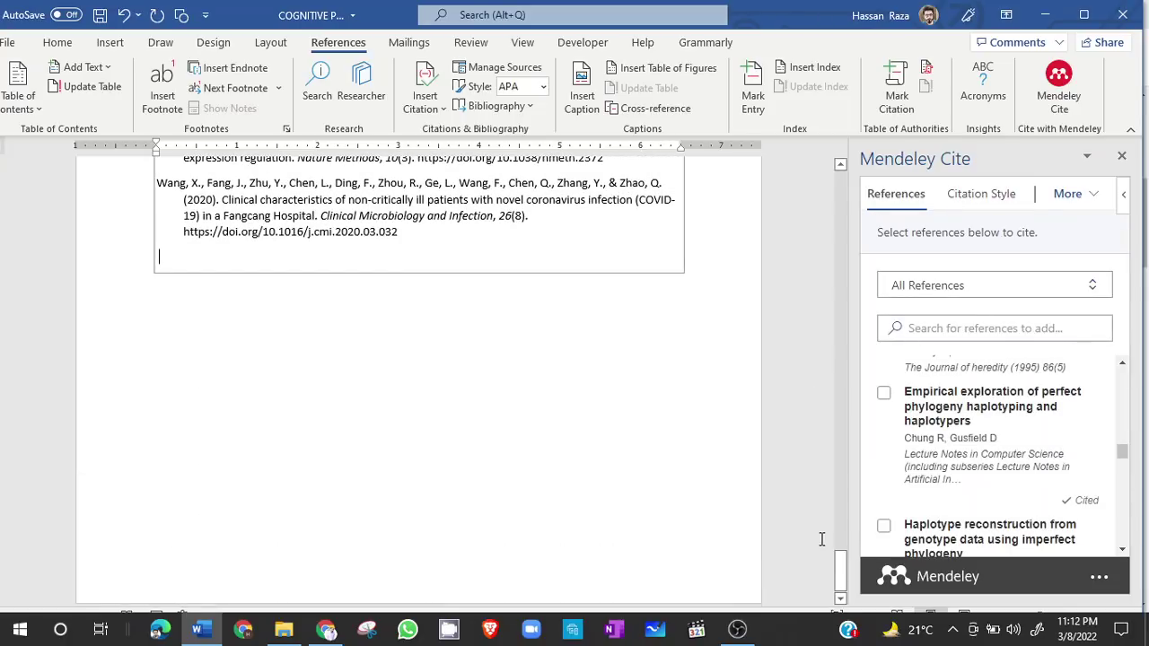
left_click_drag(844, 573, 841, 518)
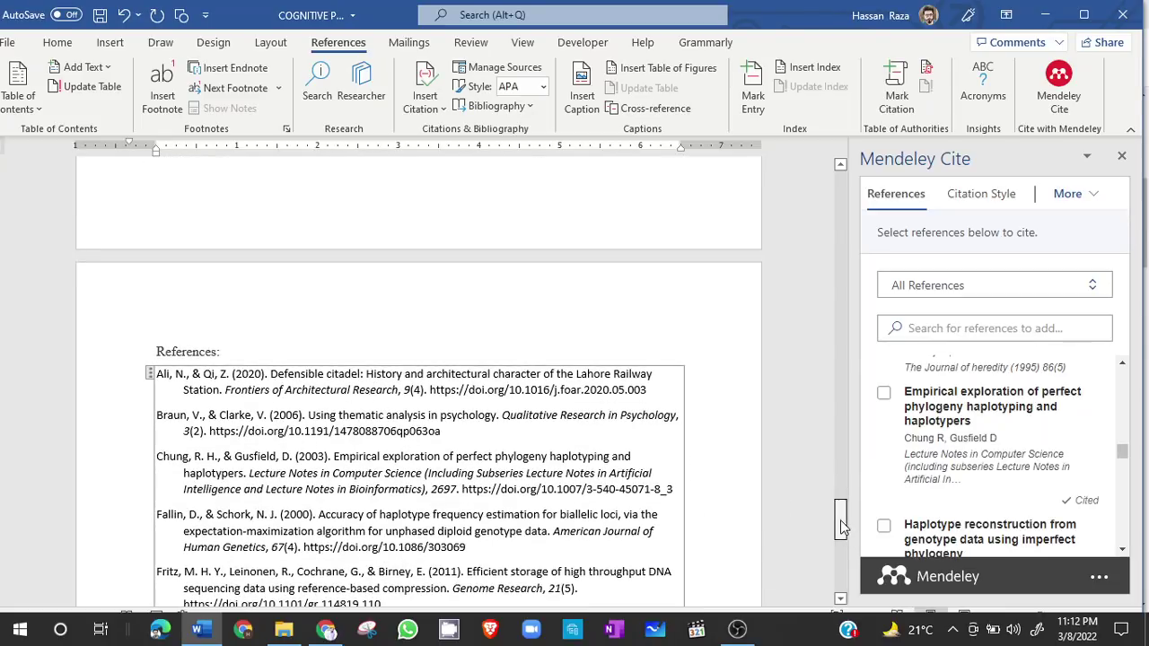
left_click_drag(840, 519, 841, 552)
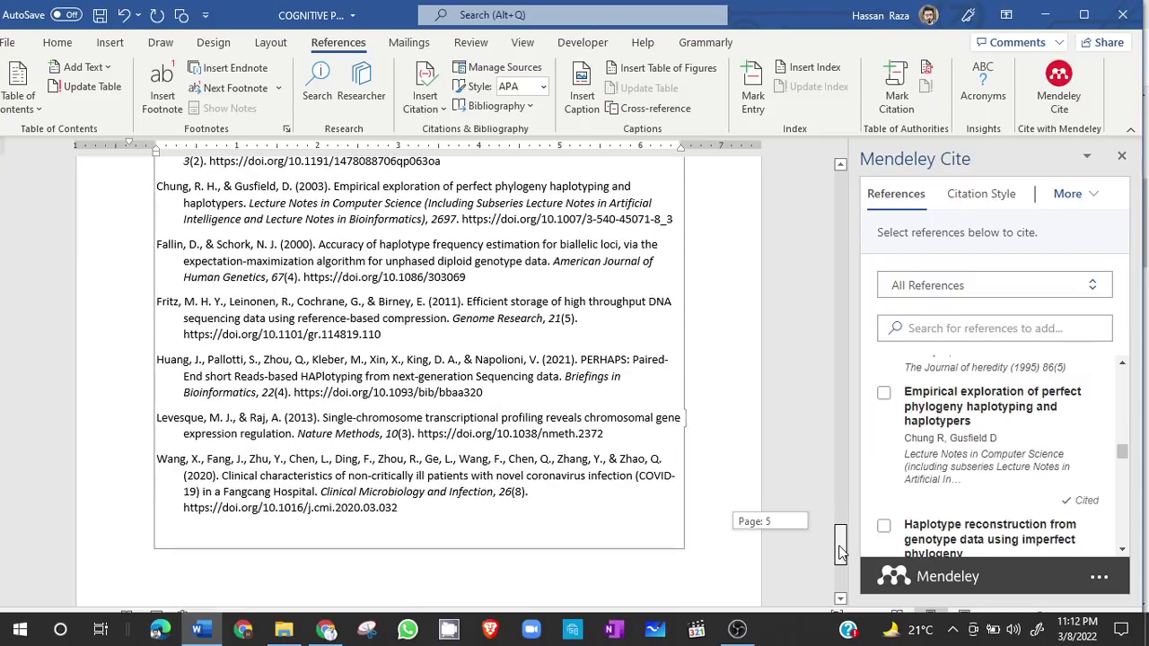
left_click_drag(841, 552, 841, 543)
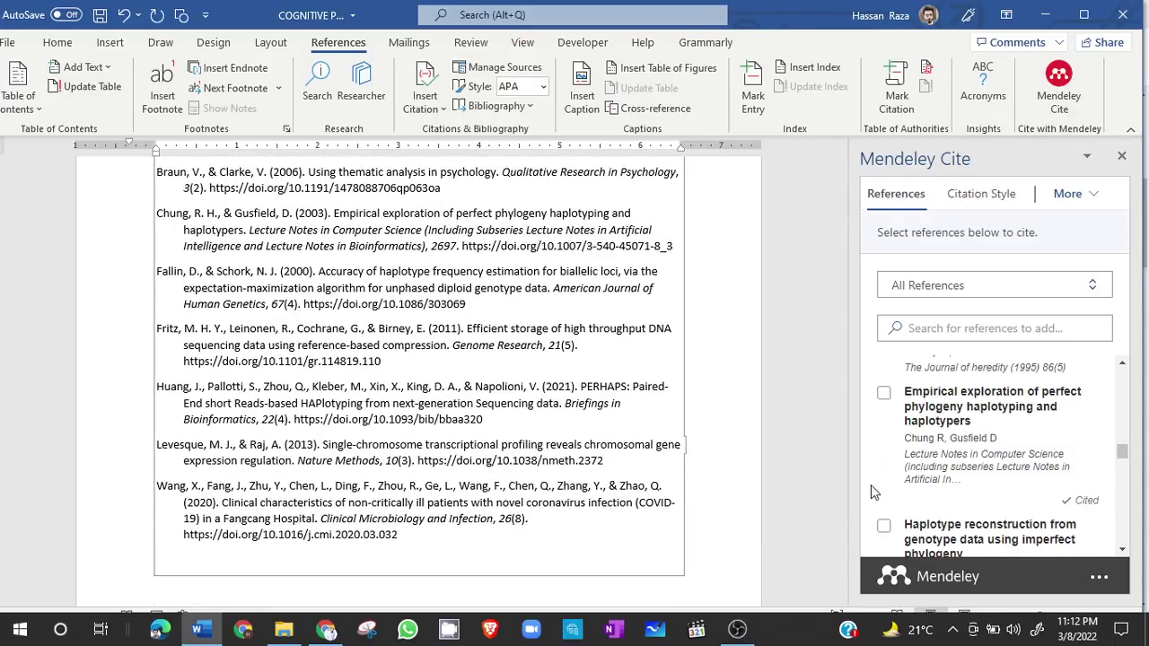
mouse_move(843, 543)
left_mouse_down()
mouse_move(849, 517)
mouse_move(844, 551)
left_mouse_up()
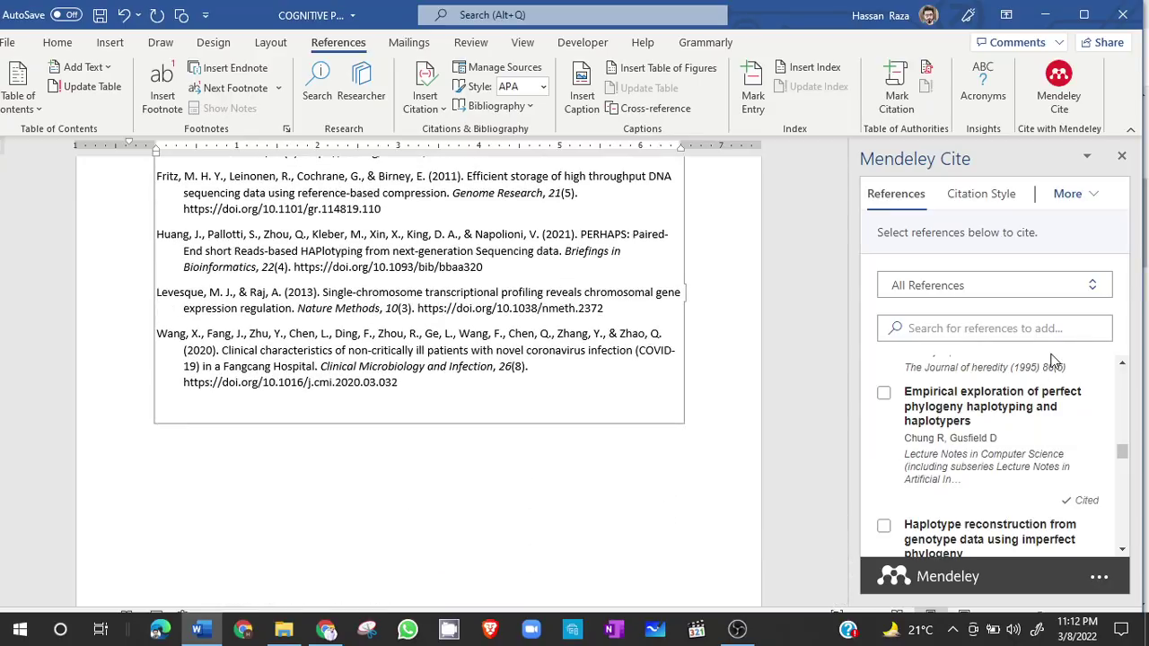
Step: Switch the citation style to IEEE and confirm the numbered citation [8] after 'memories'
left_click(977, 207)
left_click_drag(1126, 378, 1121, 472)
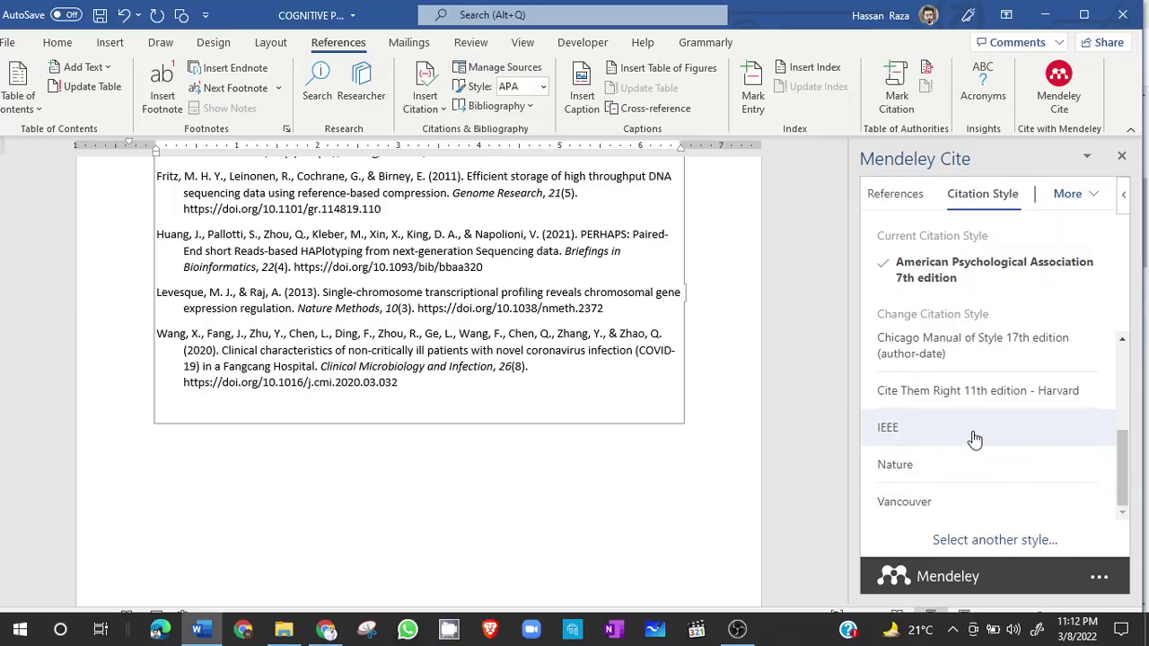
left_click(917, 431)
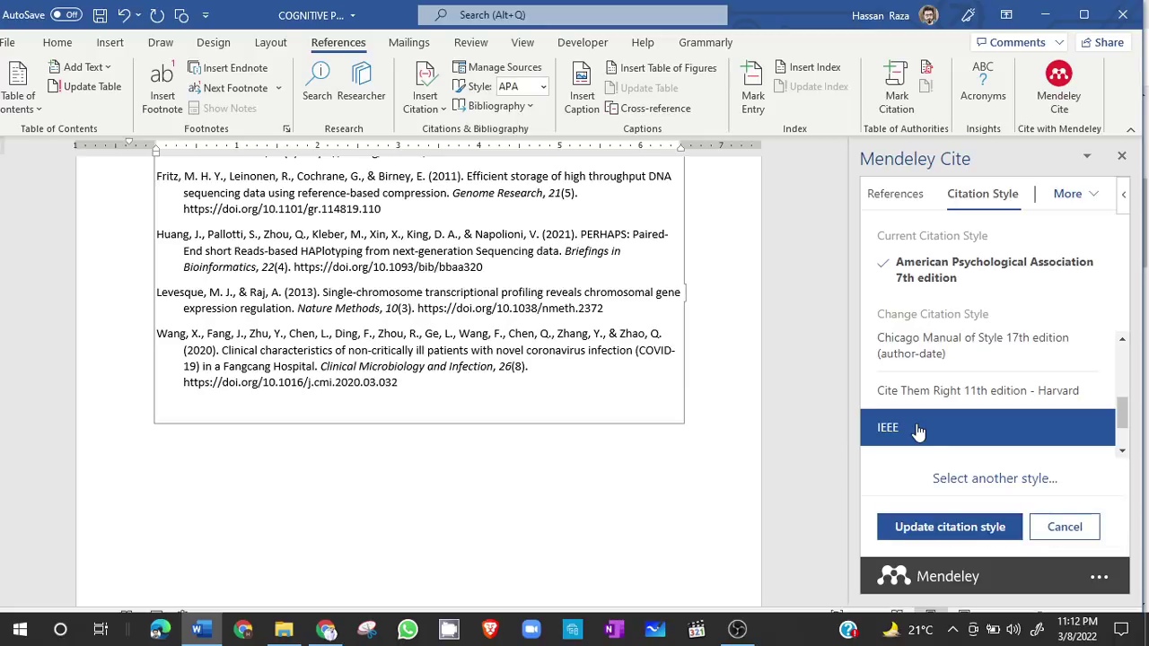
left_click(939, 528)
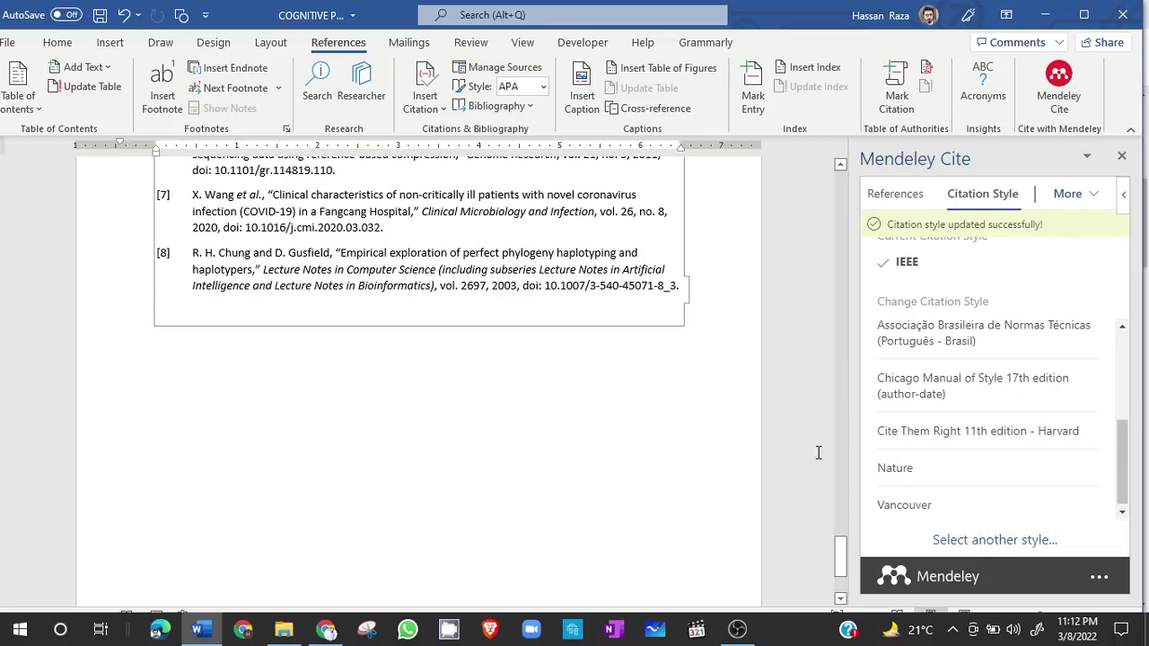
left_click_drag(839, 548, 840, 479)
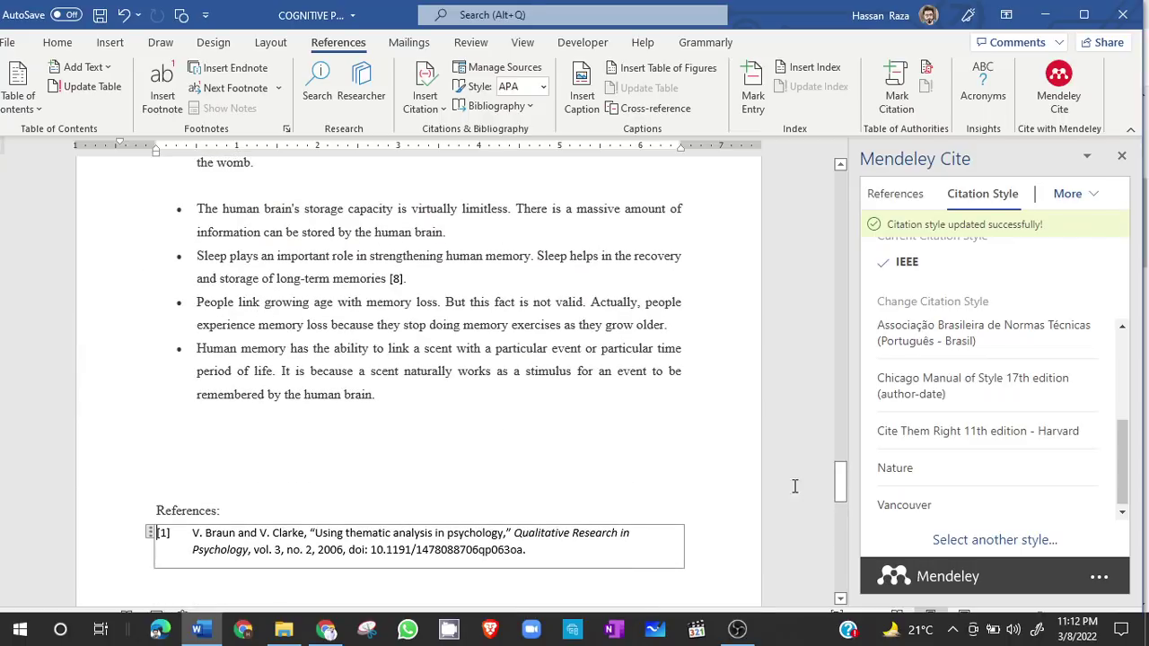
left_click(398, 279)
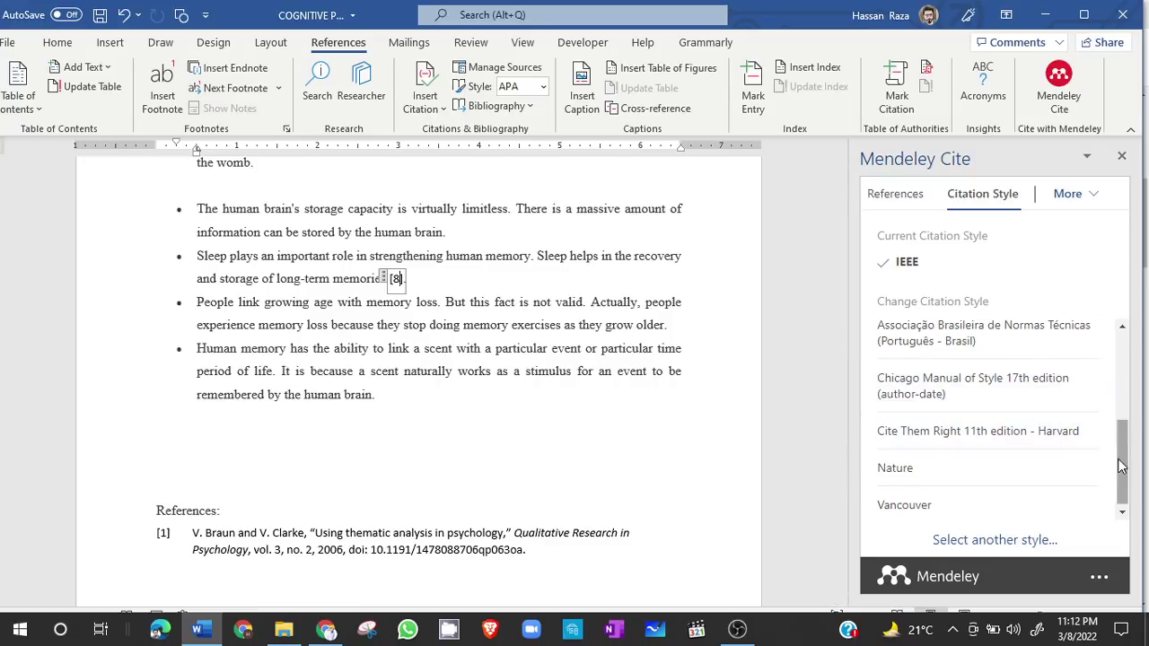
Step: Restore APA 7th edition style and confirm the (Fritz et al., 2011) citation
left_click_drag(1122, 467, 1127, 346)
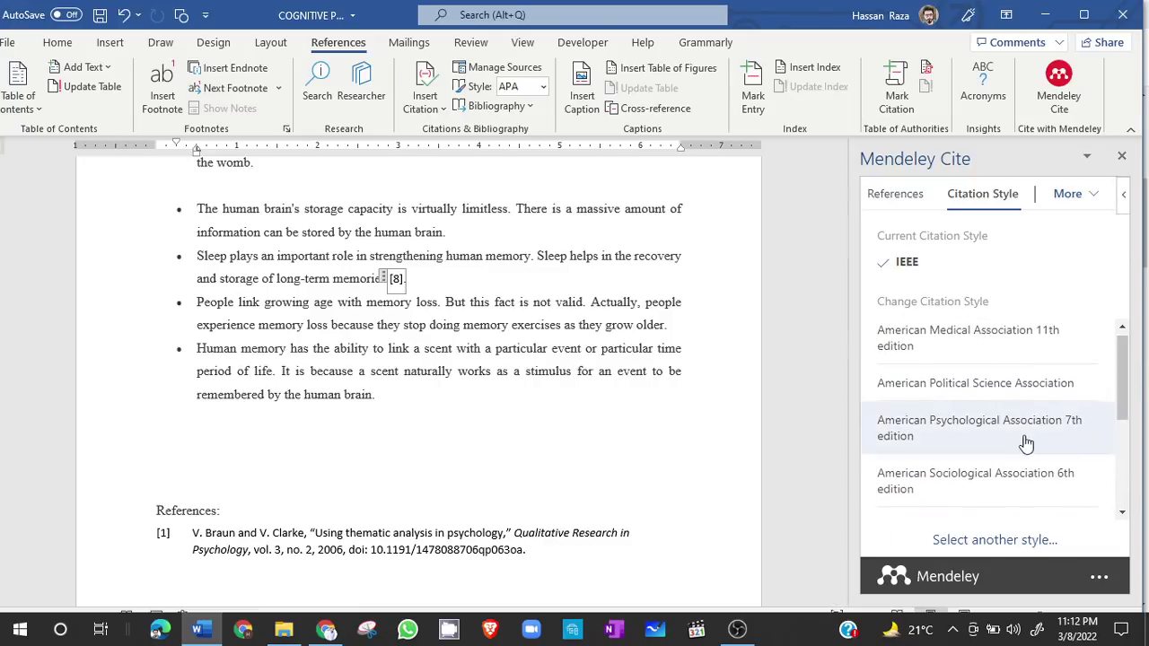
left_click(1019, 444)
left_click(952, 534)
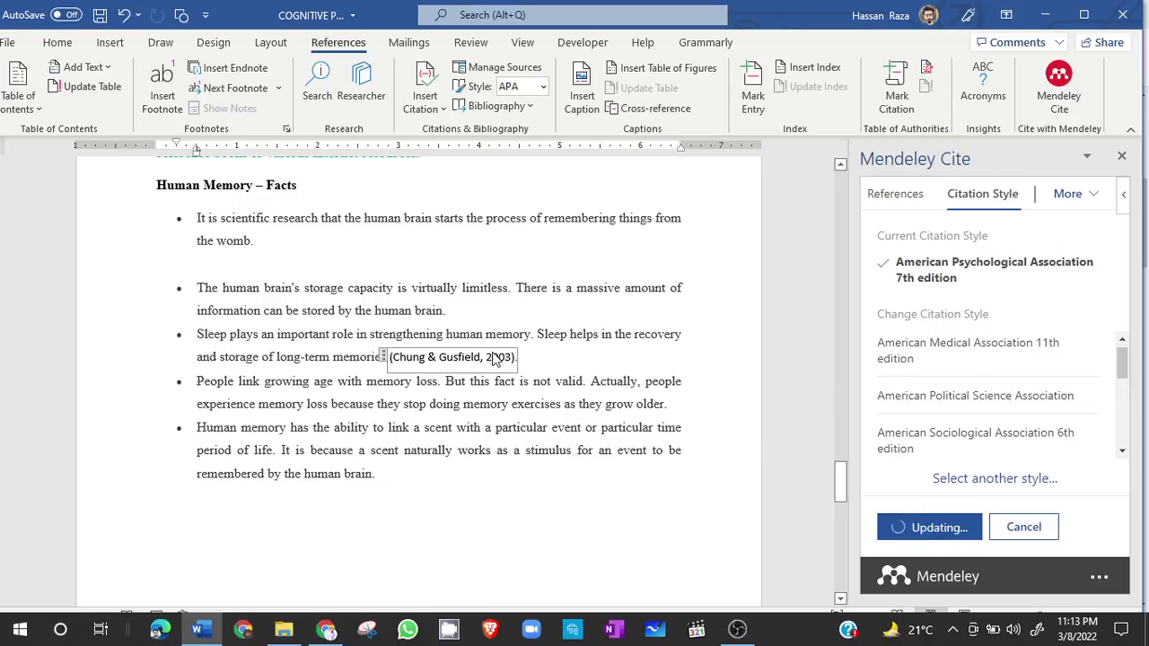
left_click_drag(841, 484, 842, 426)
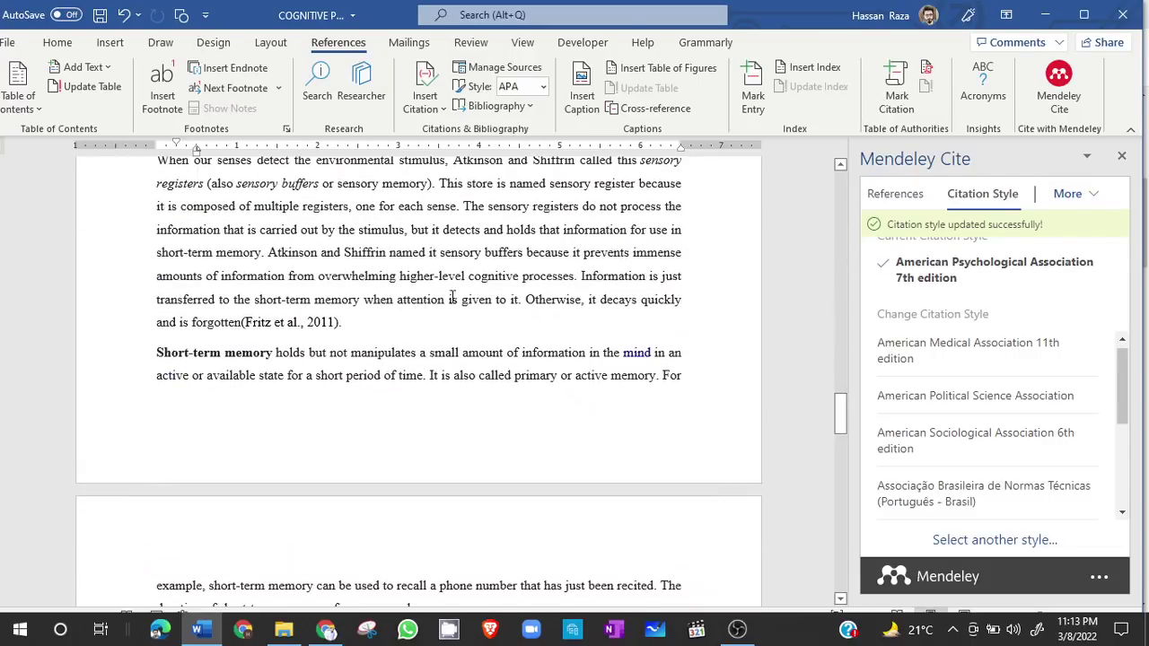
left_click(292, 325)
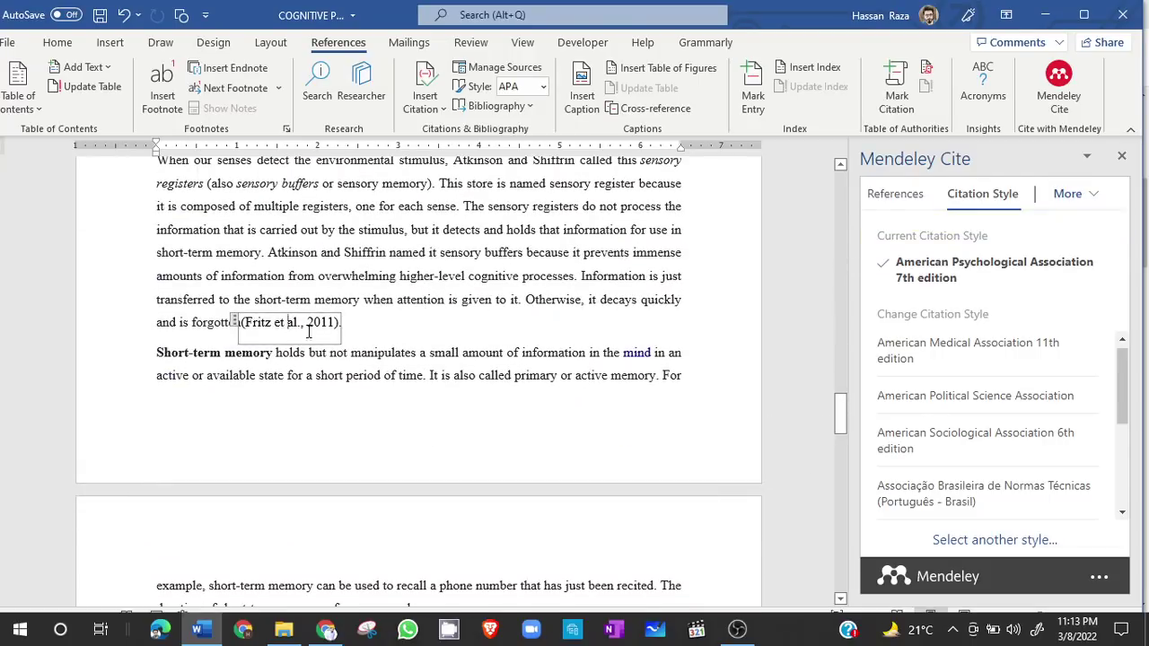